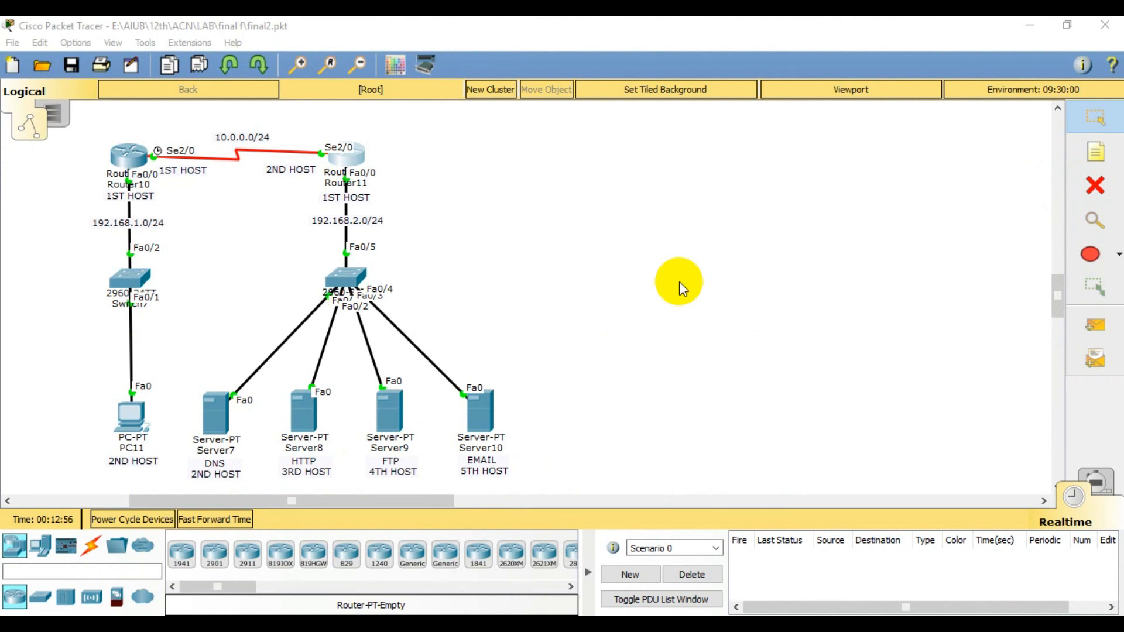
Step: Examine PC11's IP configuration and the addressing labels of the 192.168.1.0/24, 10.0.0.0/24 and 192.168.2.0/24 networks
left_click(130, 420)
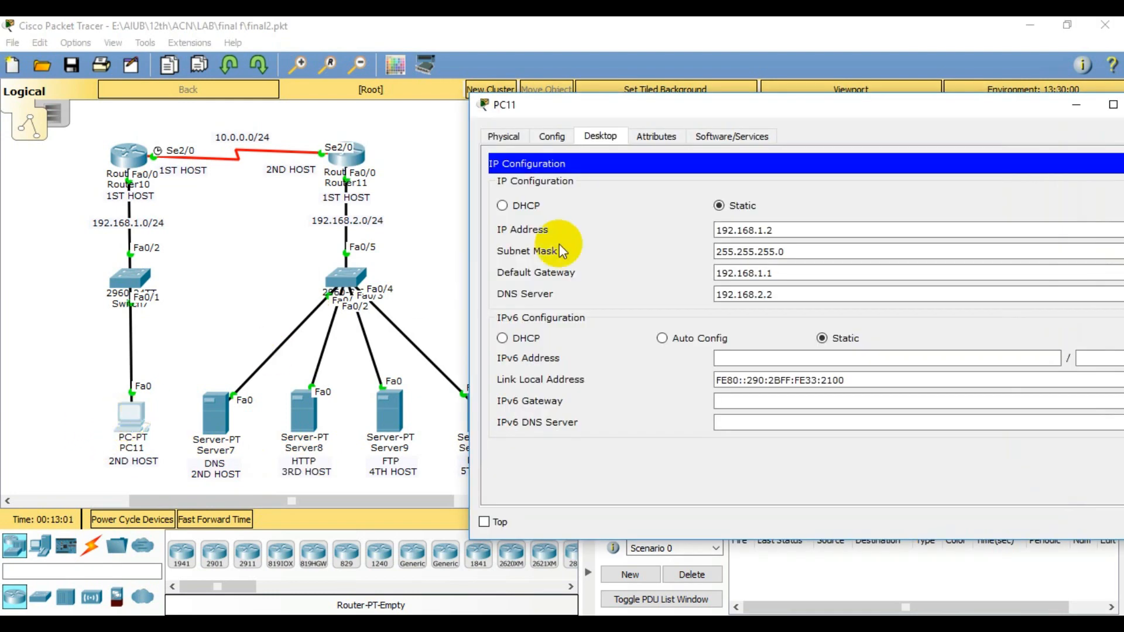
left_click_drag(789, 106, 852, 107)
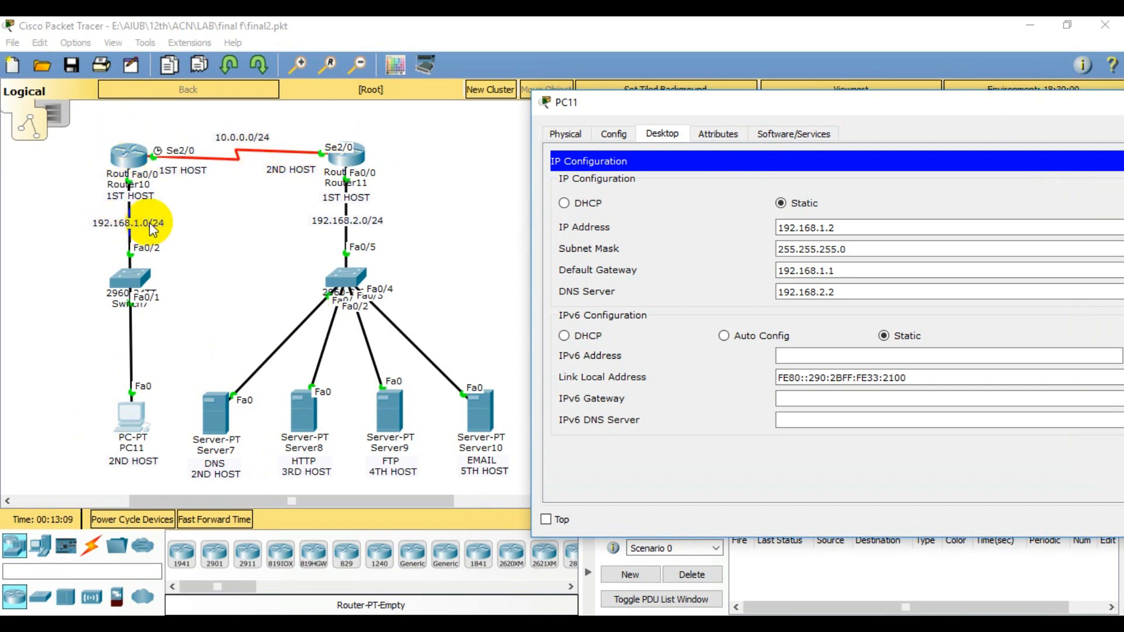
left_click_drag(66, 200, 180, 480)
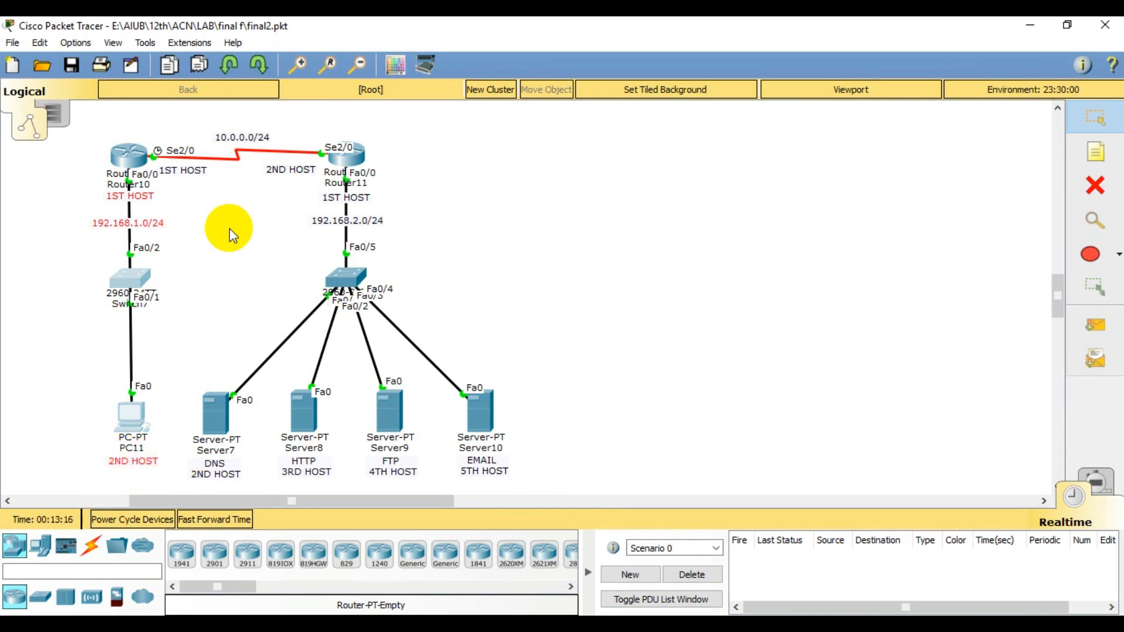
left_click_drag(161, 118, 300, 194)
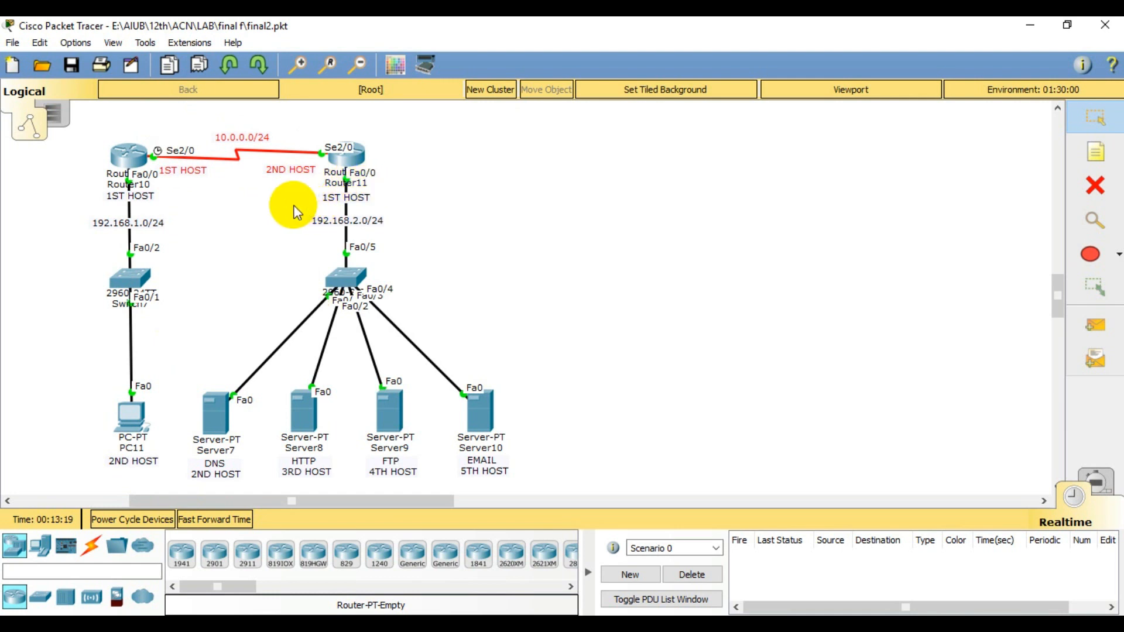
left_click_drag(178, 202, 544, 485)
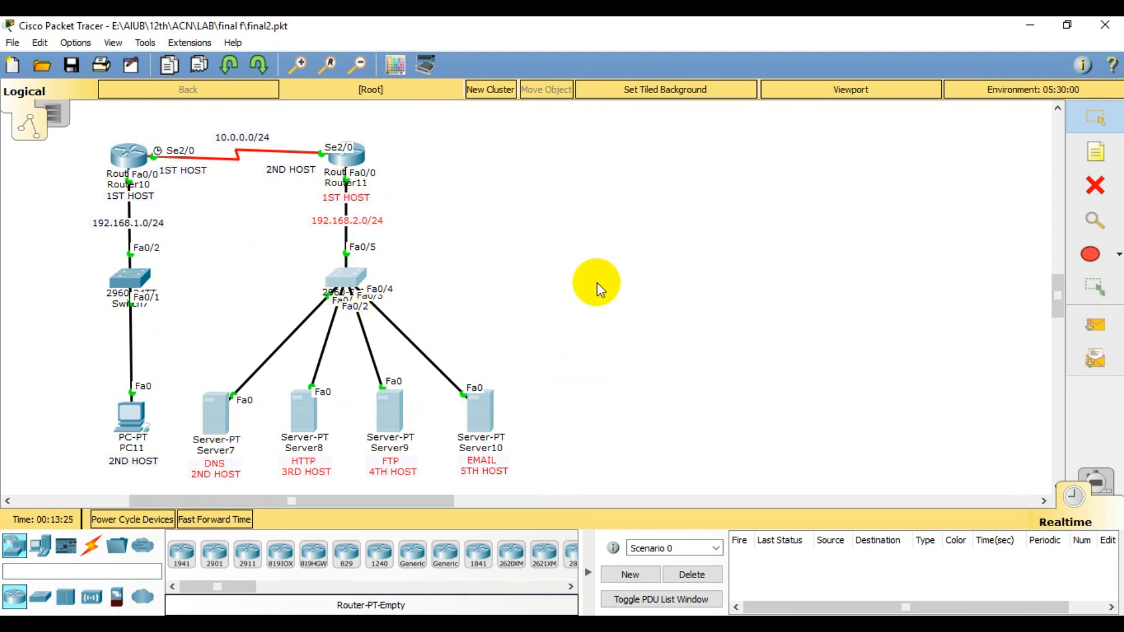
left_click(597, 283)
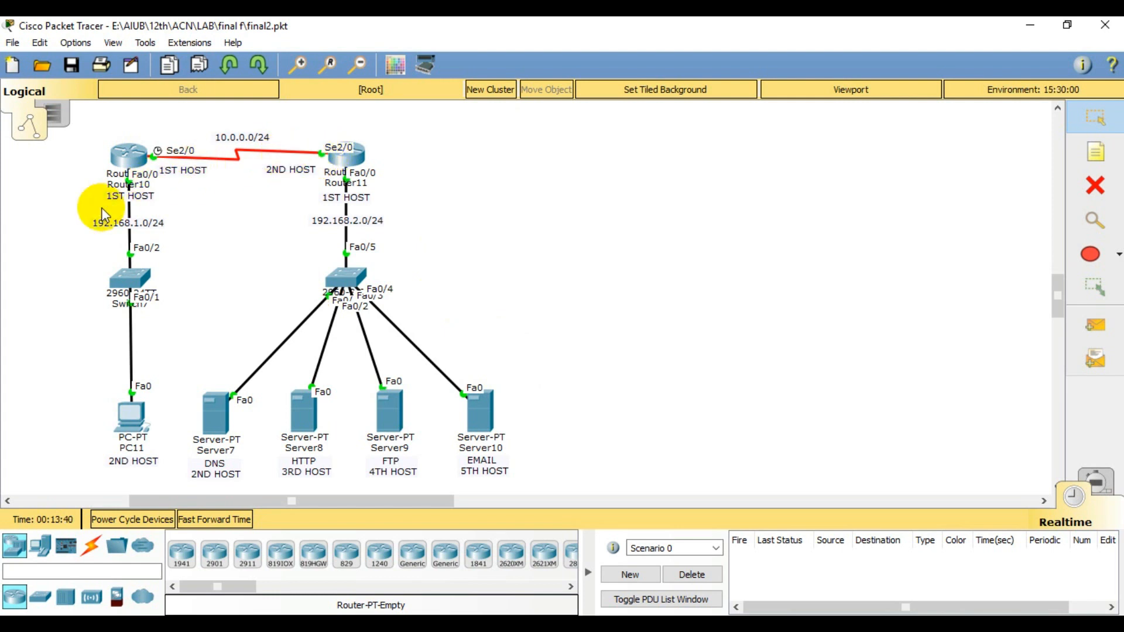
left_click_drag(58, 190, 170, 468)
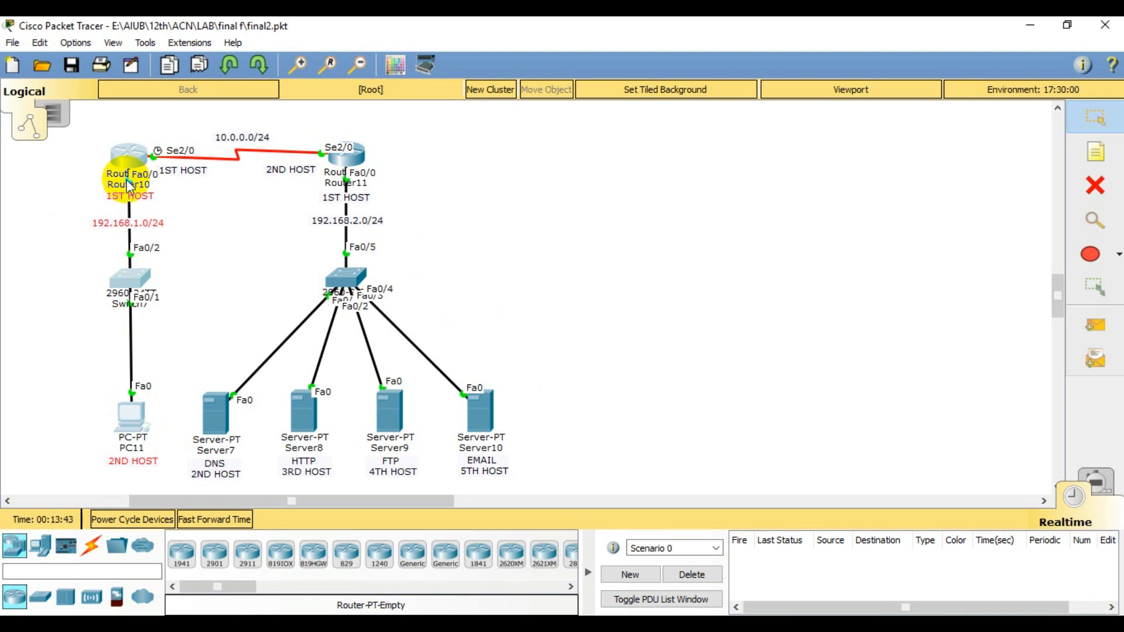
left_click_drag(162, 114, 320, 198)
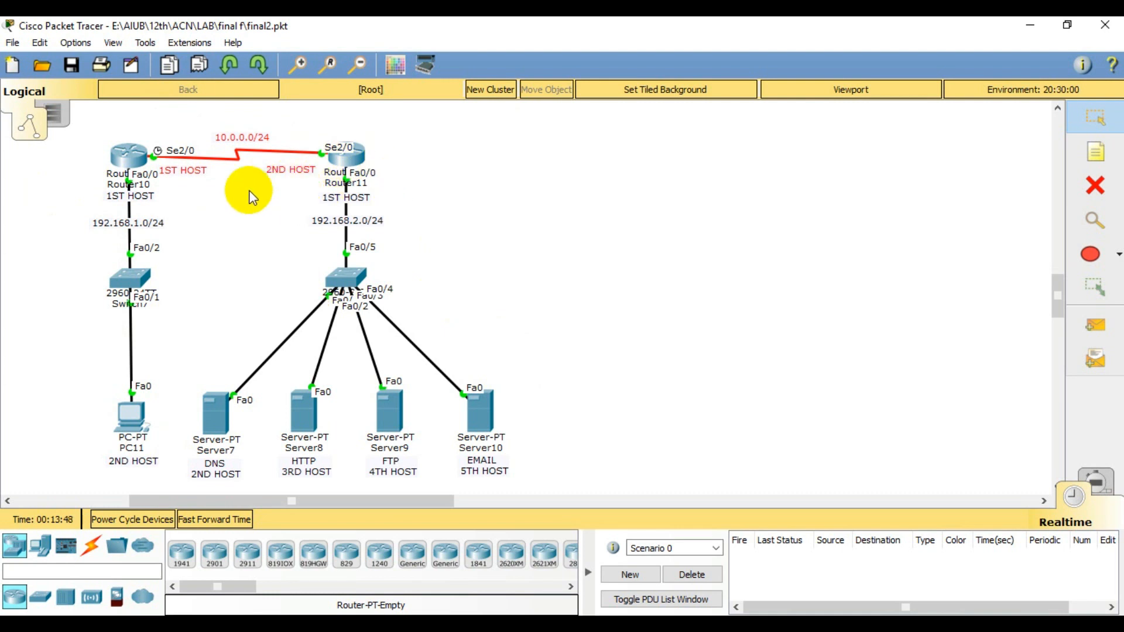
left_click_drag(227, 191, 511, 477)
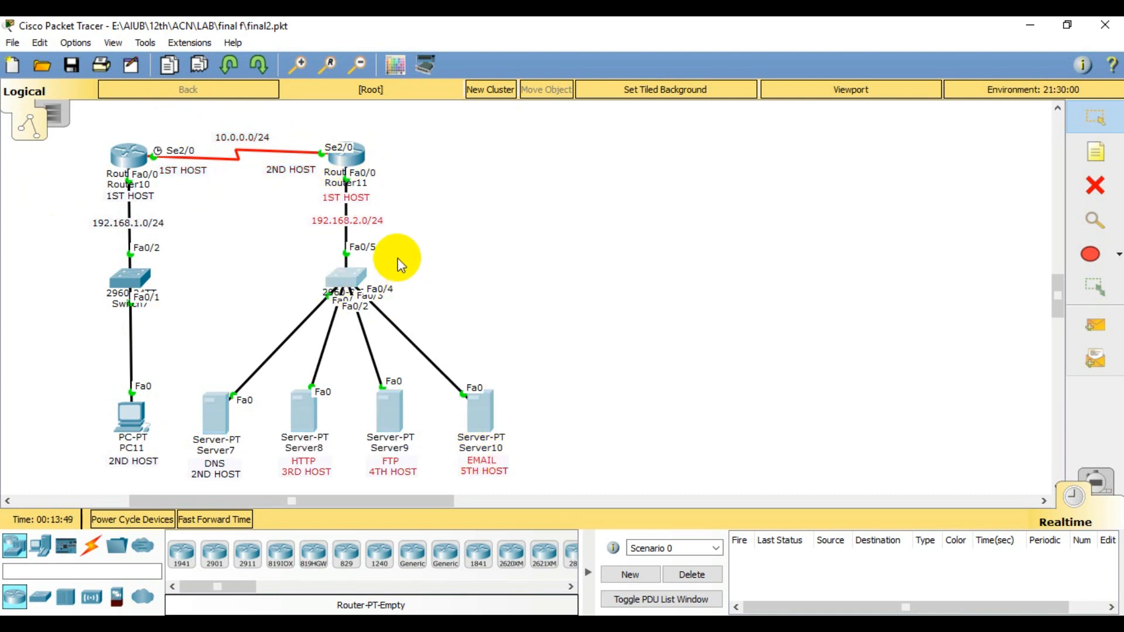
left_click(518, 192)
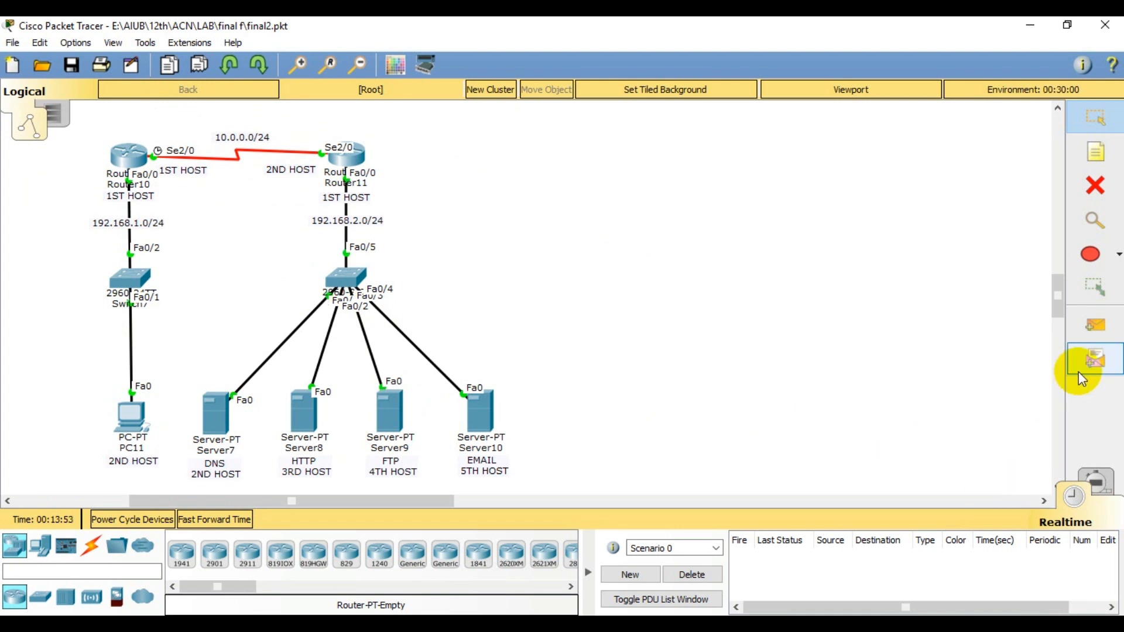
Step: Test connectivity by sending simple PDUs from PC11 to Server7 and from PC11 to Server8
left_click(1092, 326)
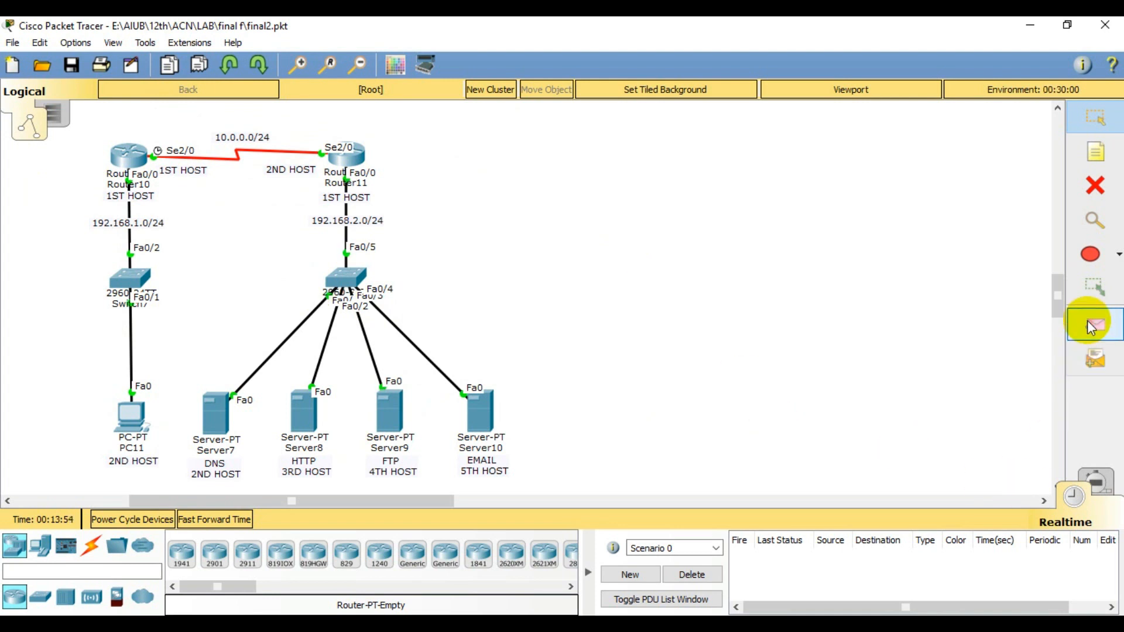
left_click(144, 417)
left_click(210, 413)
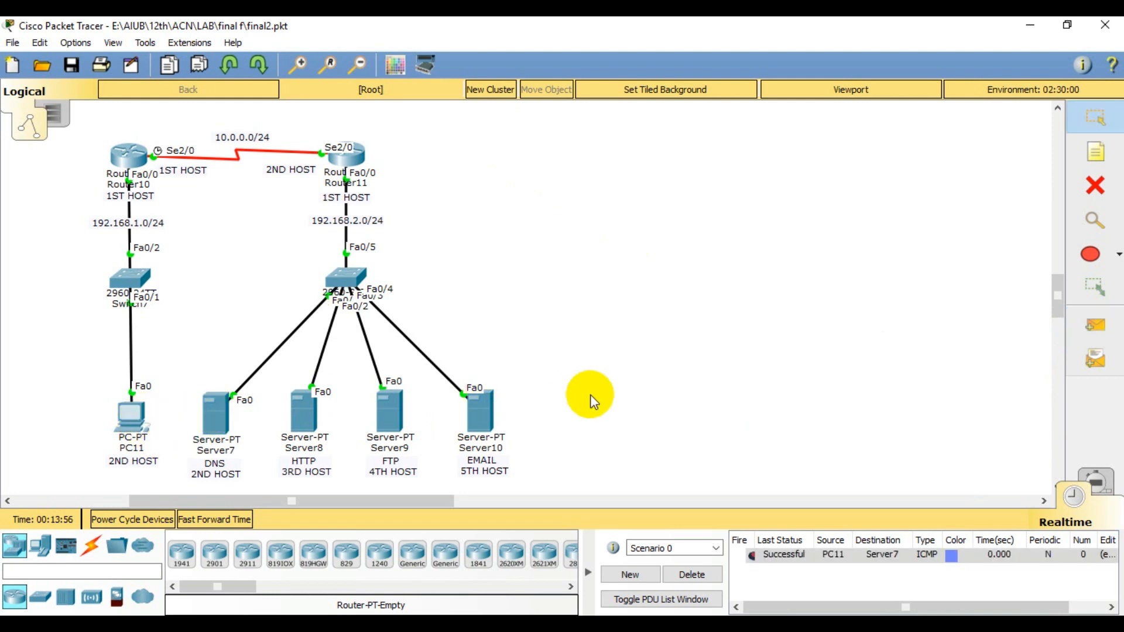
left_click(1110, 325)
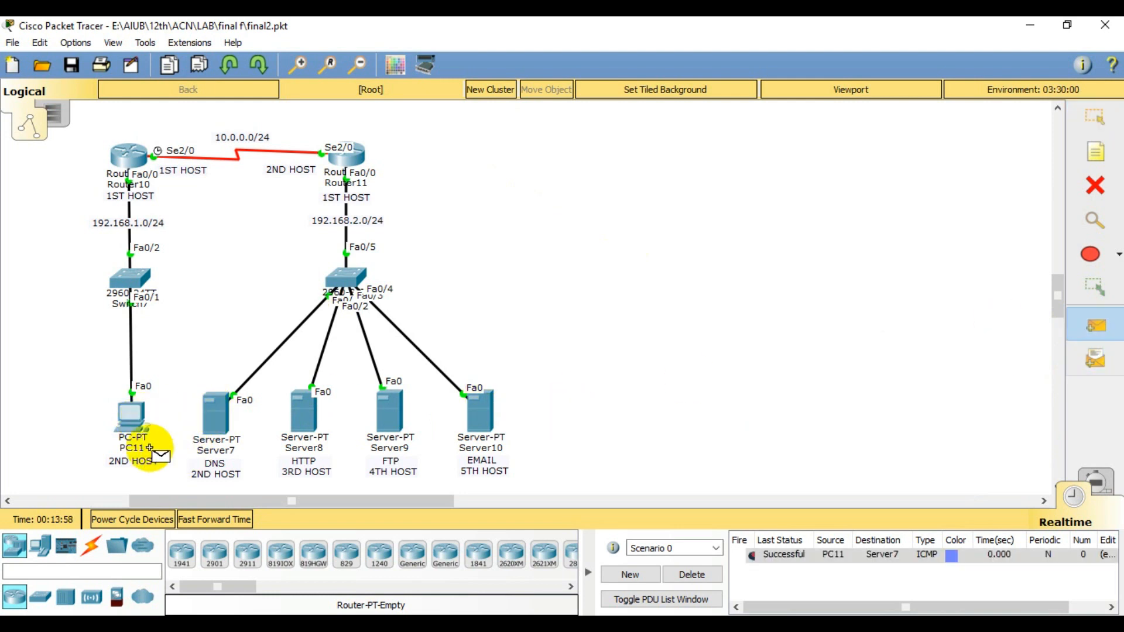
left_click(118, 418)
left_click(302, 410)
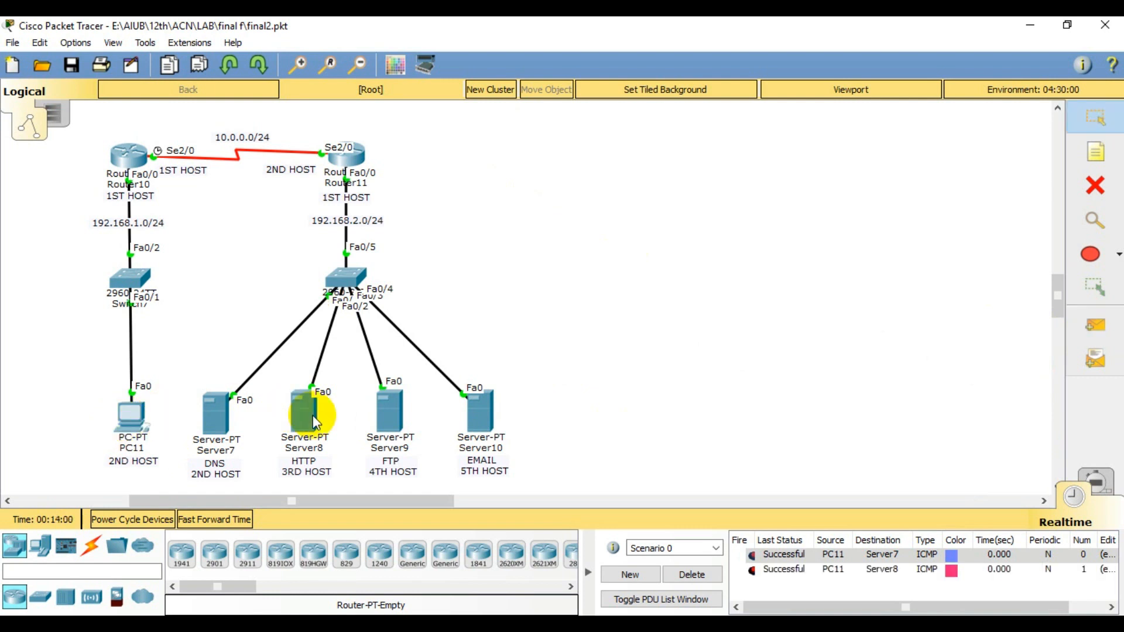
Step: Send a simple PDU from Server9 to PC11, and delete the scenario holding the test PDUs
left_click(1093, 325)
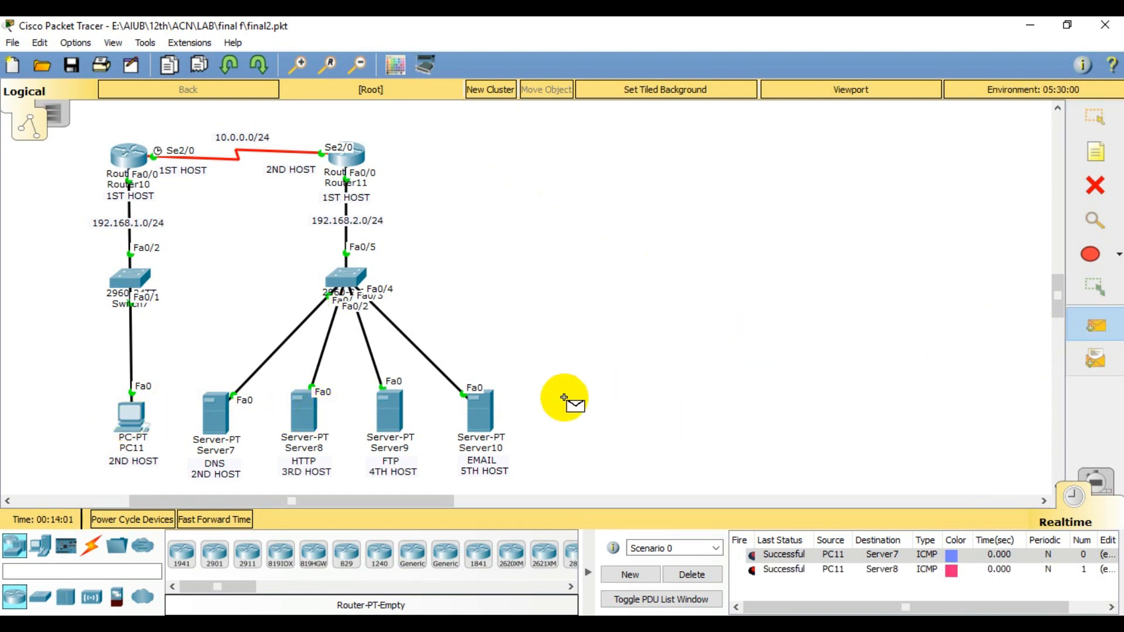
left_click(384, 407)
left_click(129, 418)
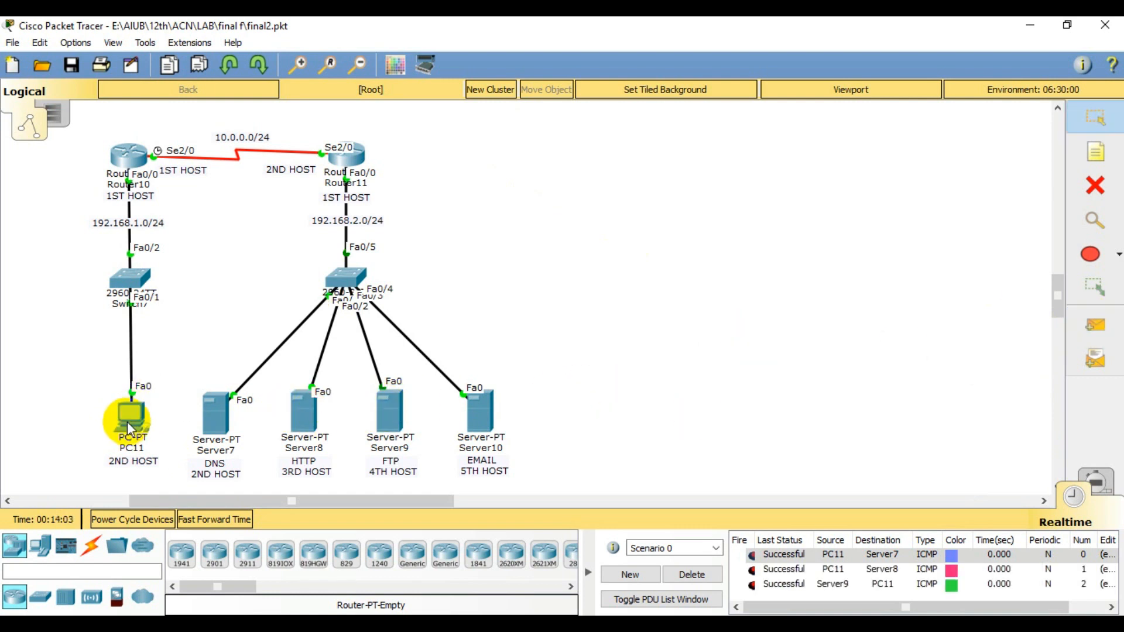
left_click(708, 577)
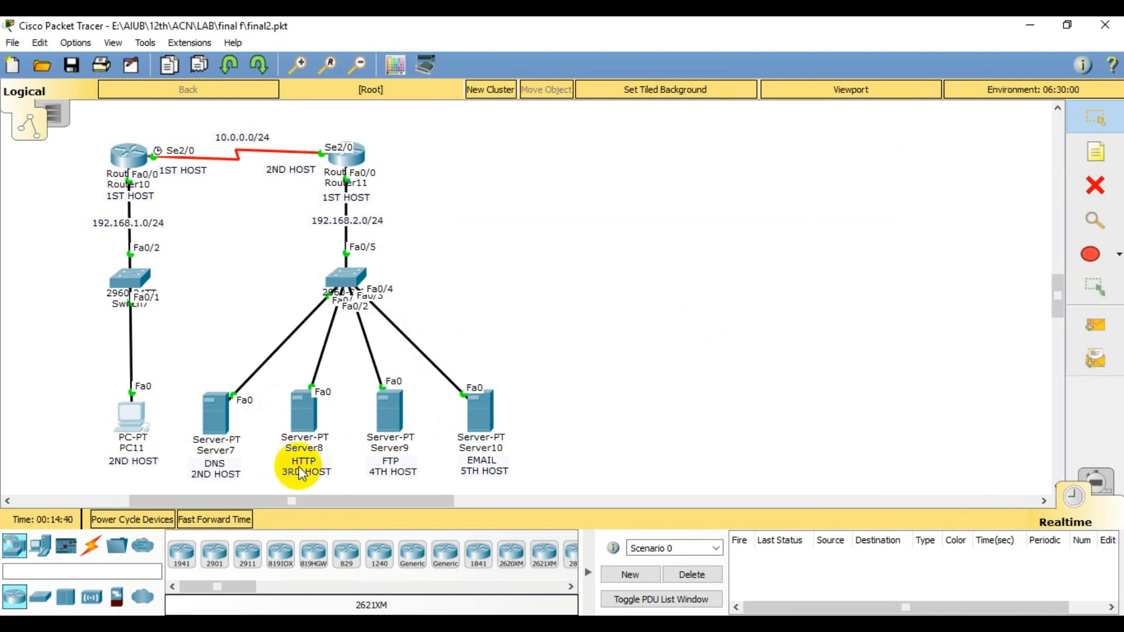
Step: Open Server8's configuration beside the topology and display its HTTP service settings
left_click(304, 410)
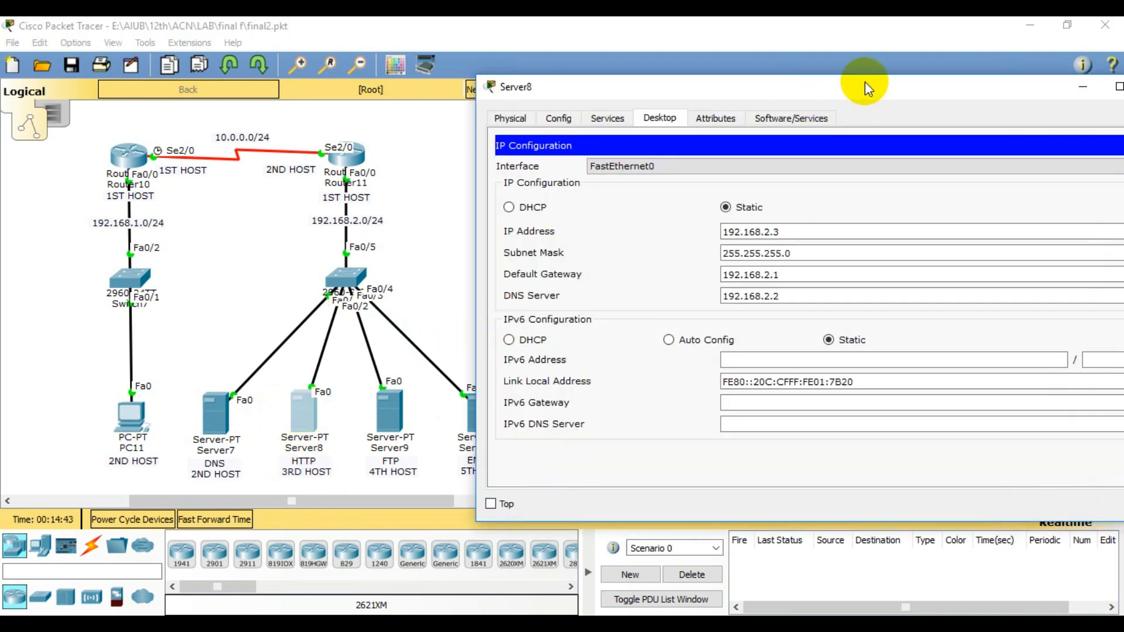
left_click_drag(865, 82, 905, 80)
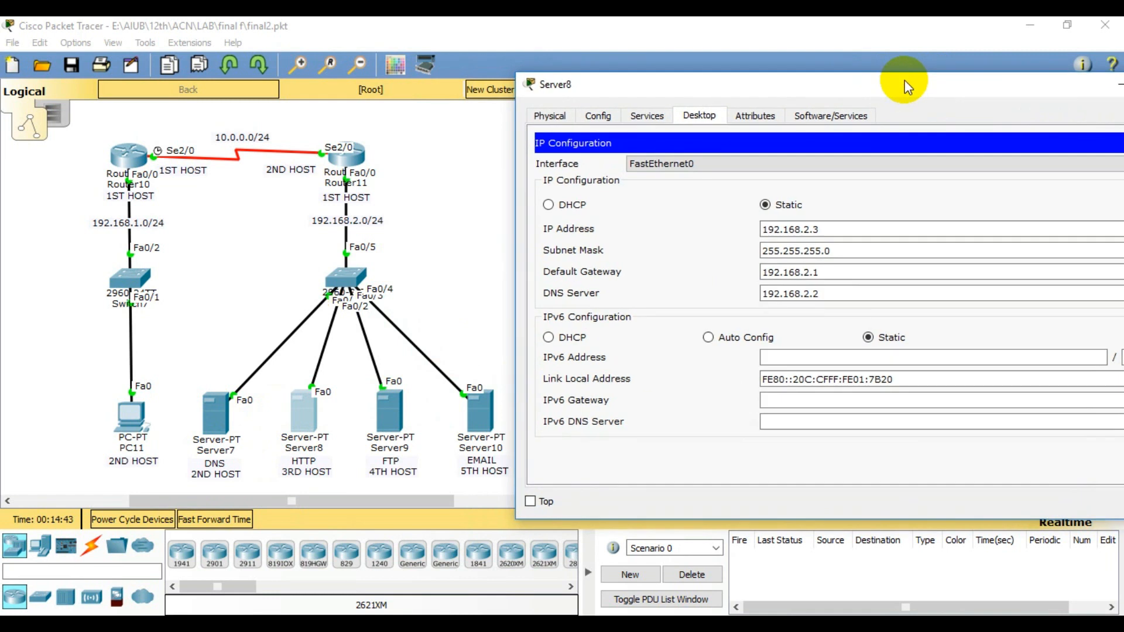
left_click(657, 118)
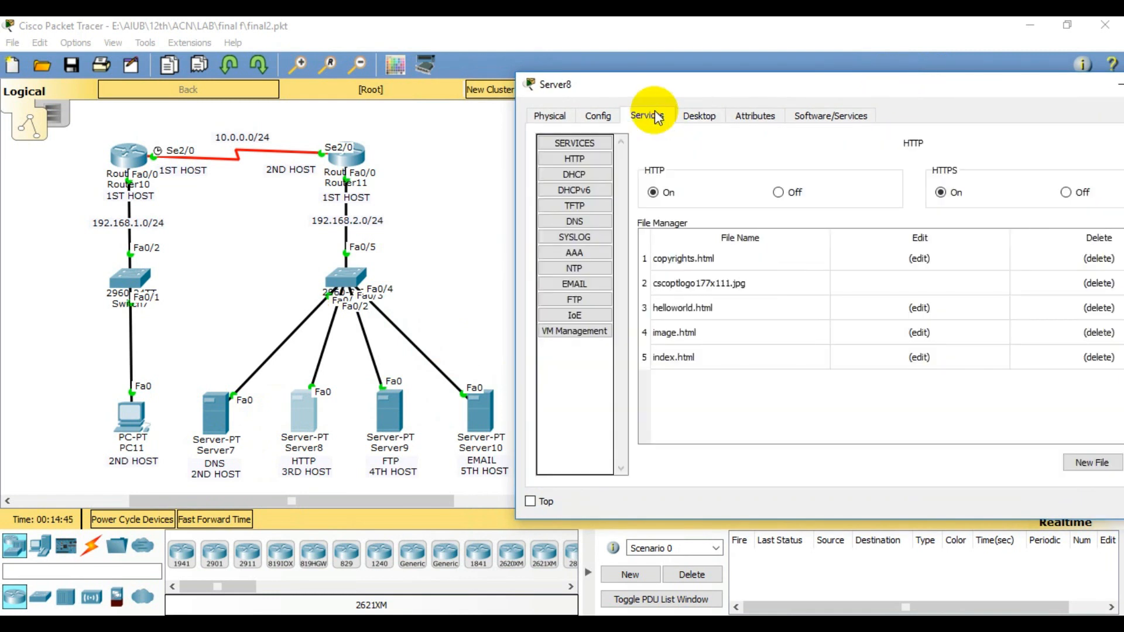
left_click(581, 163)
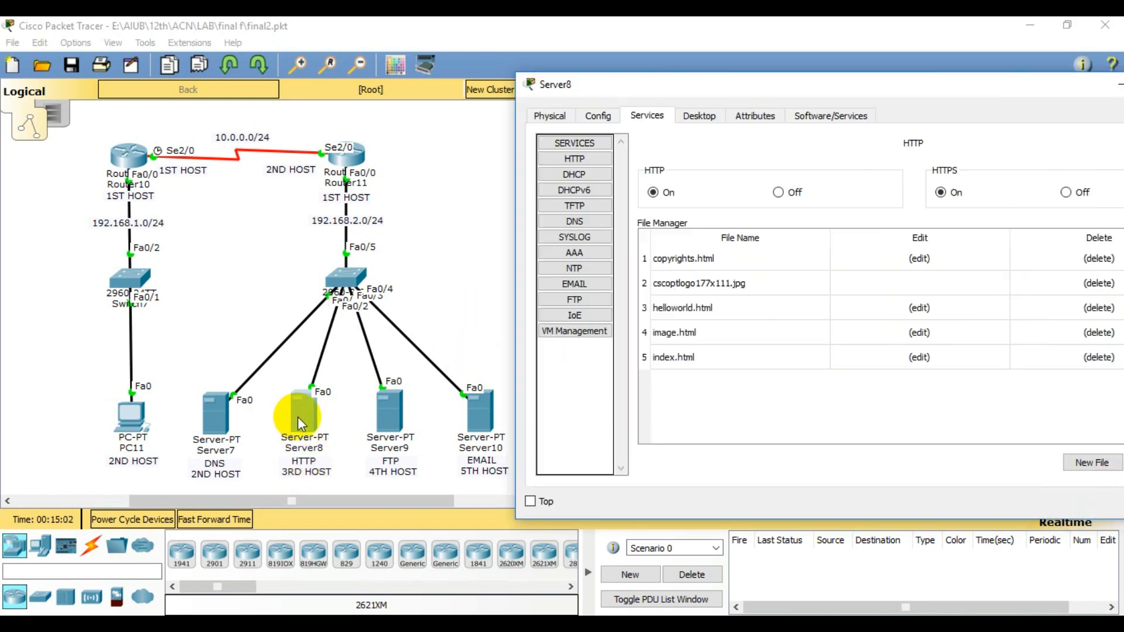
Step: Check Server8's static IP configuration against its network in the topology, and close the server's window
left_click(701, 117)
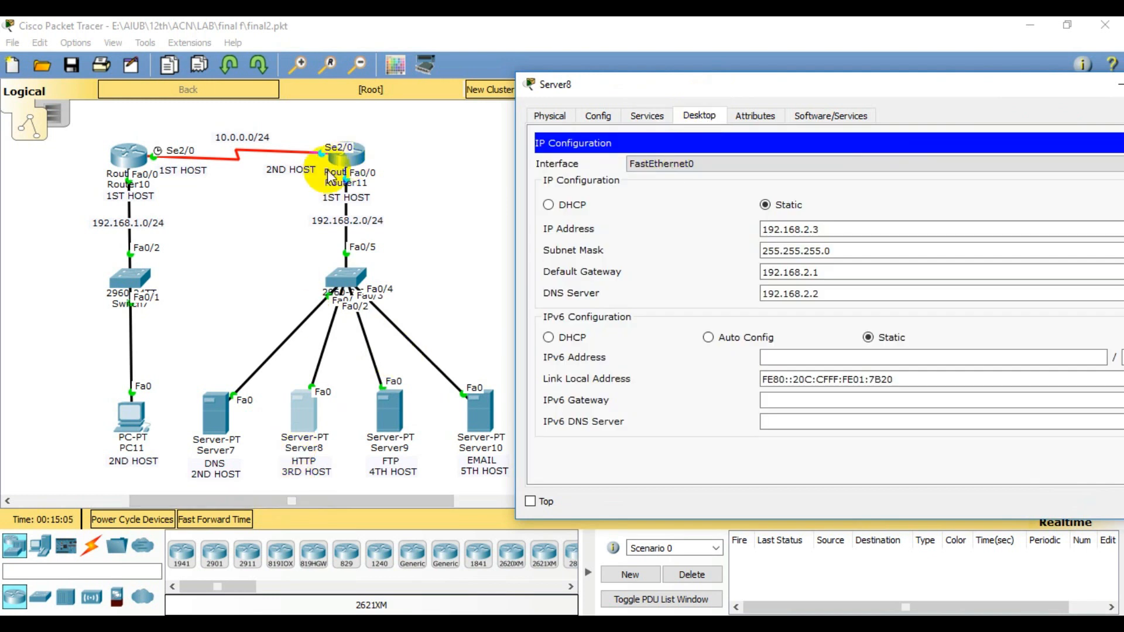
left_click(274, 207)
left_click_drag(275, 207, 486, 460)
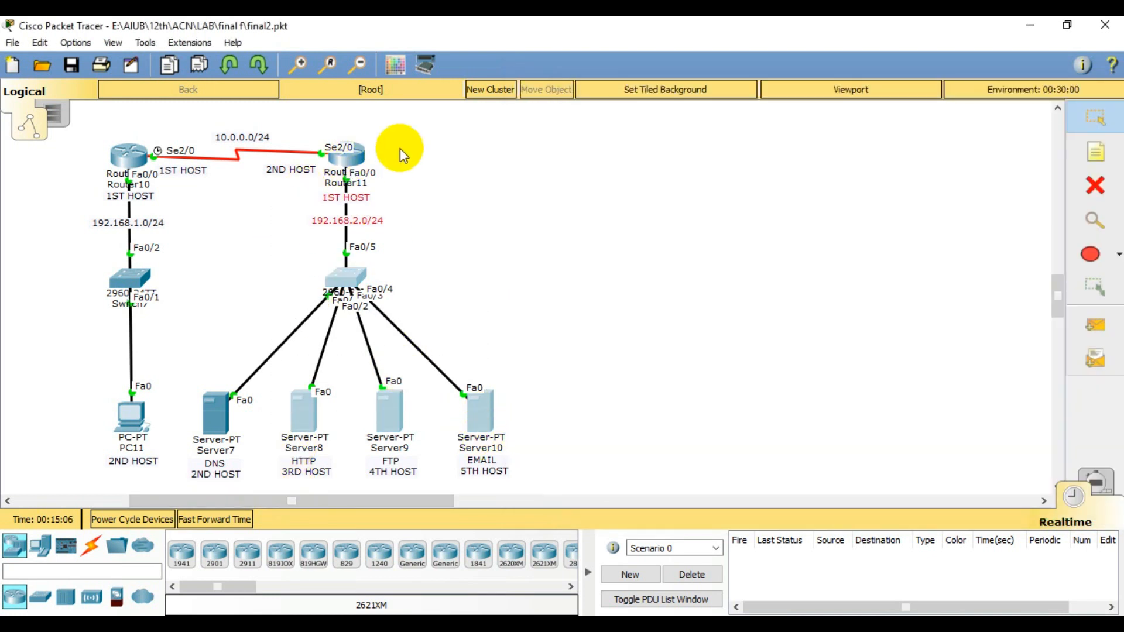
left_click(301, 408)
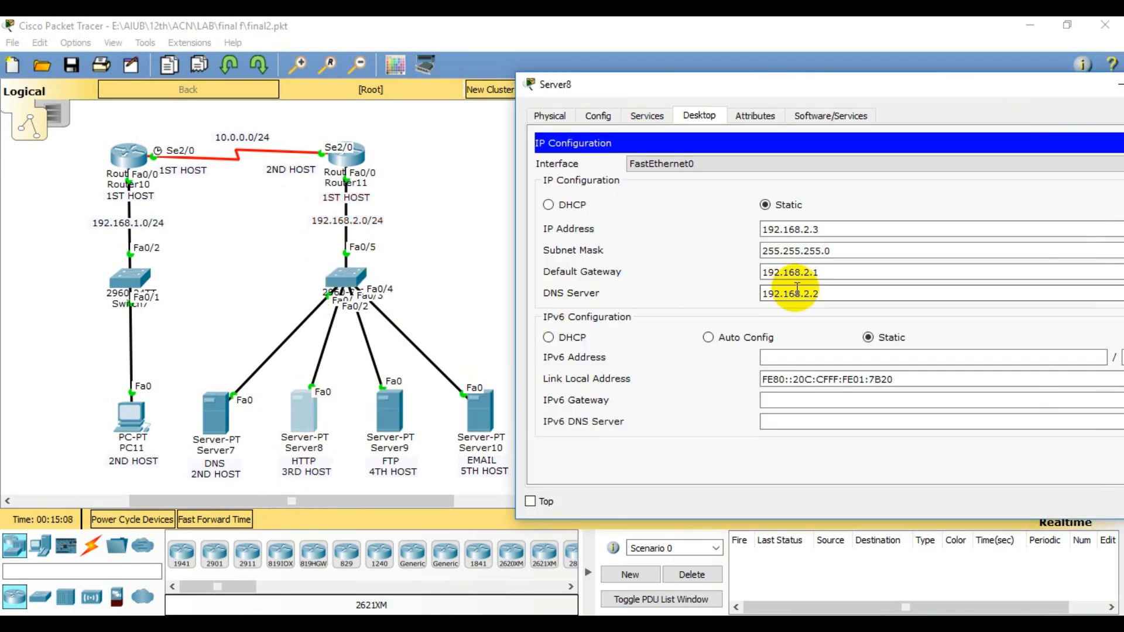
double_click(836, 227)
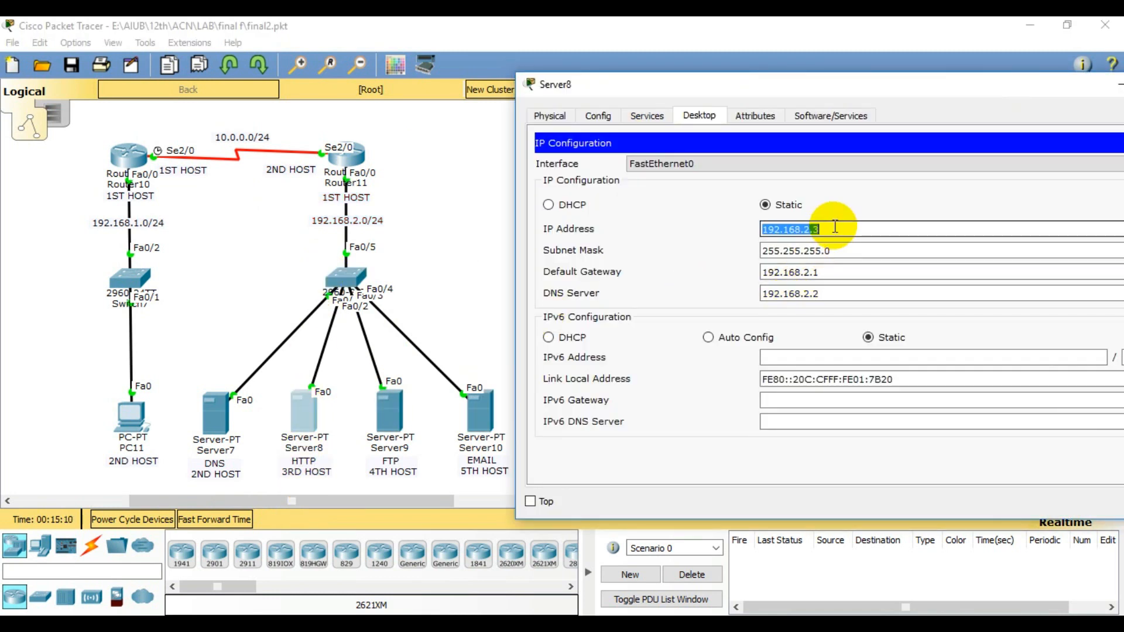
left_click(1113, 81)
Step: Load the HTTP server's page at 192.168.2.3 in PC11's web browser
left_click(125, 434)
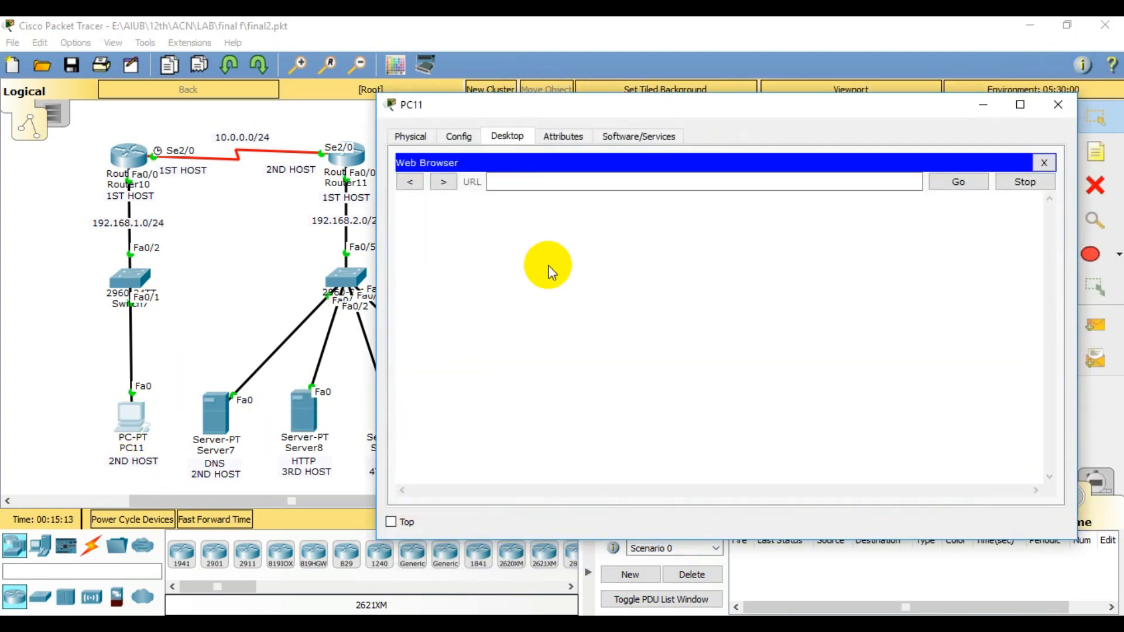
left_click(618, 184)
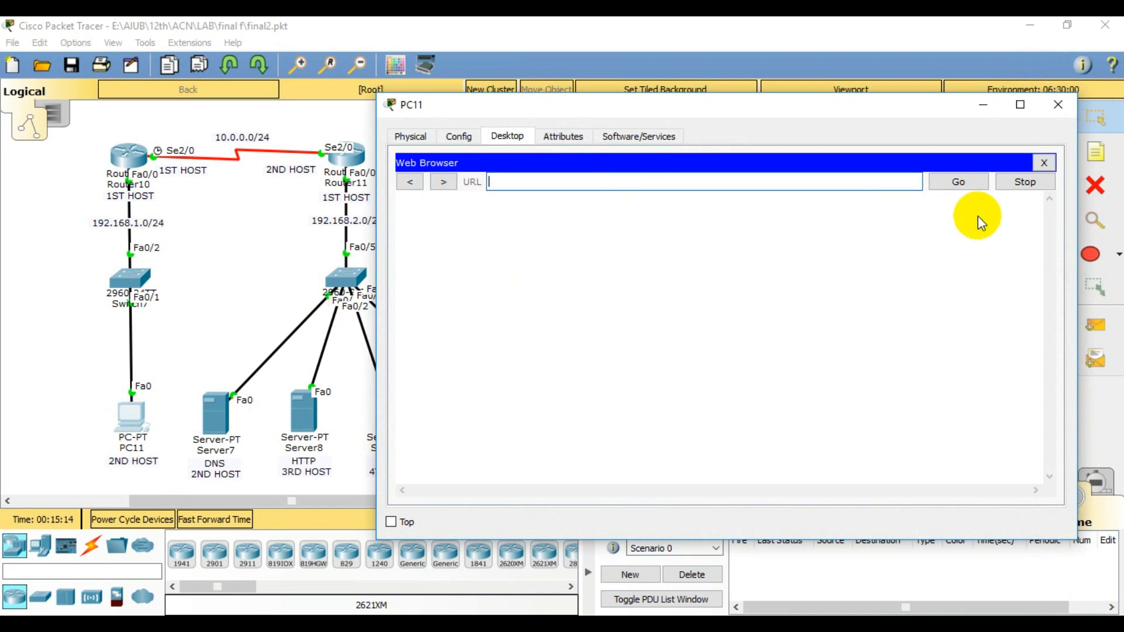
left_click(1045, 163)
left_click(938, 203)
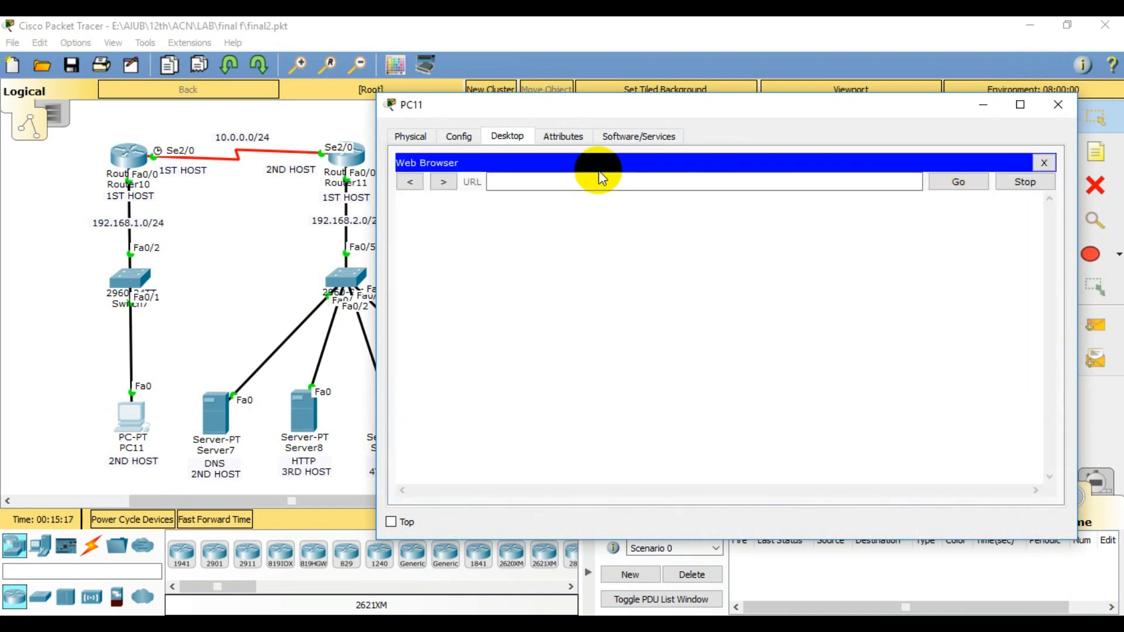
left_click(602, 181)
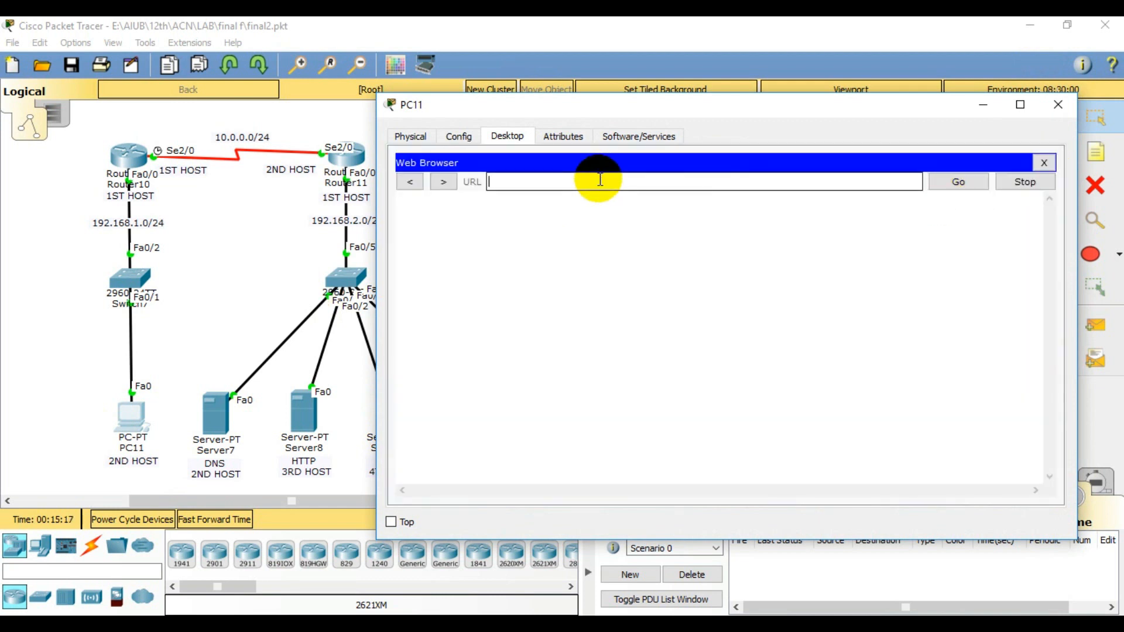
type("192.168.2.3")
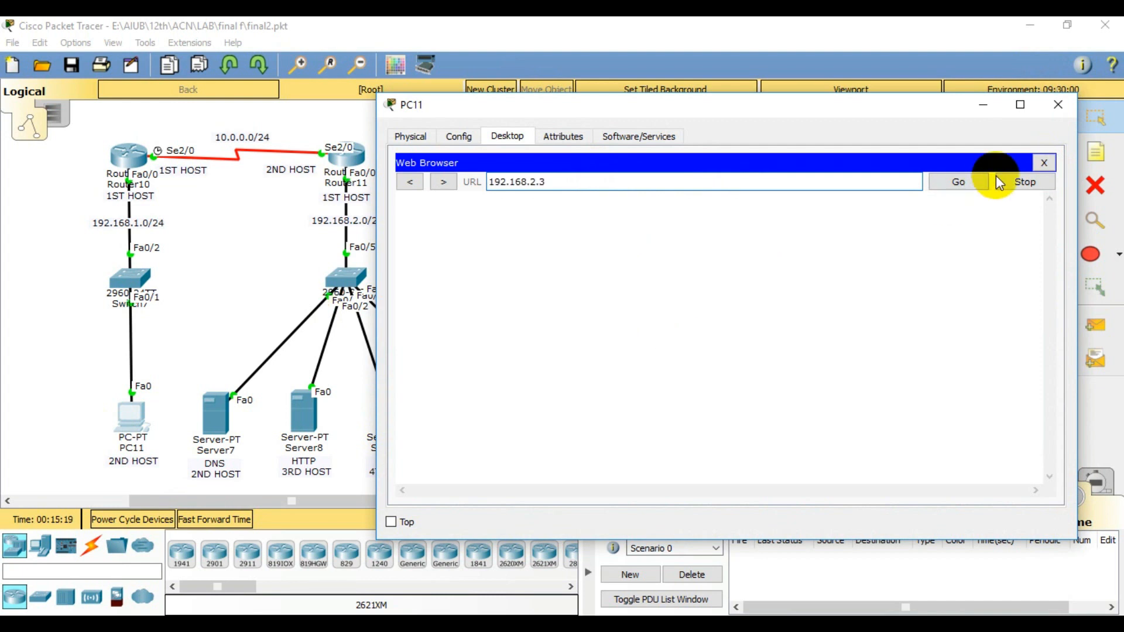
left_click(972, 181)
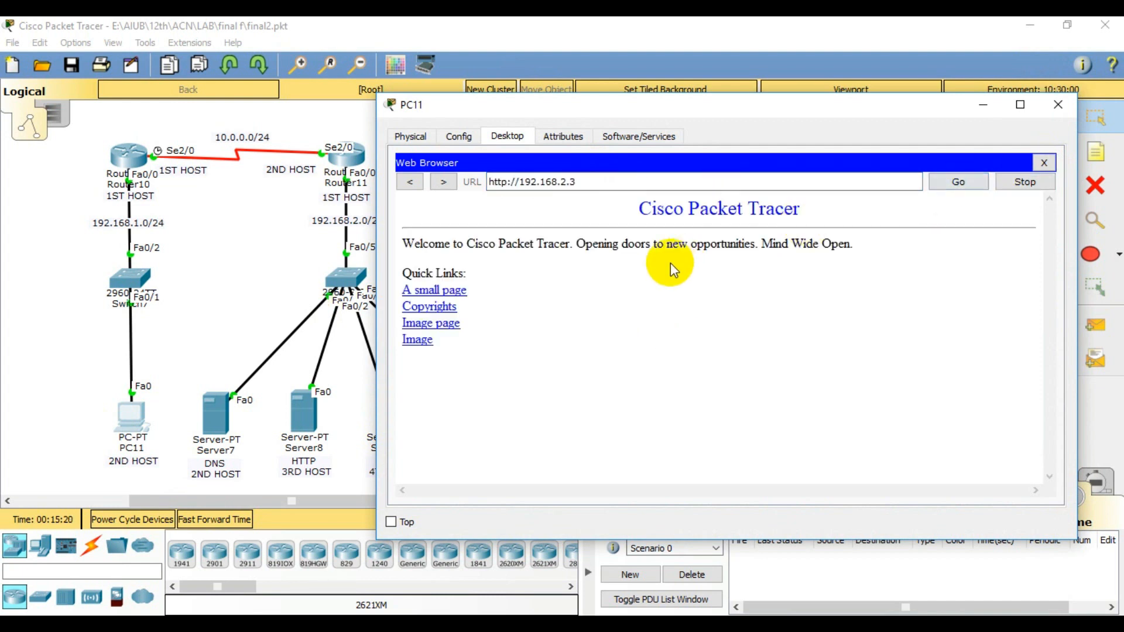
Step: Review the loaded web page and the IP address in its URL, and minimise PC11's window
left_click_drag(557, 250, 785, 369)
left_click(788, 372)
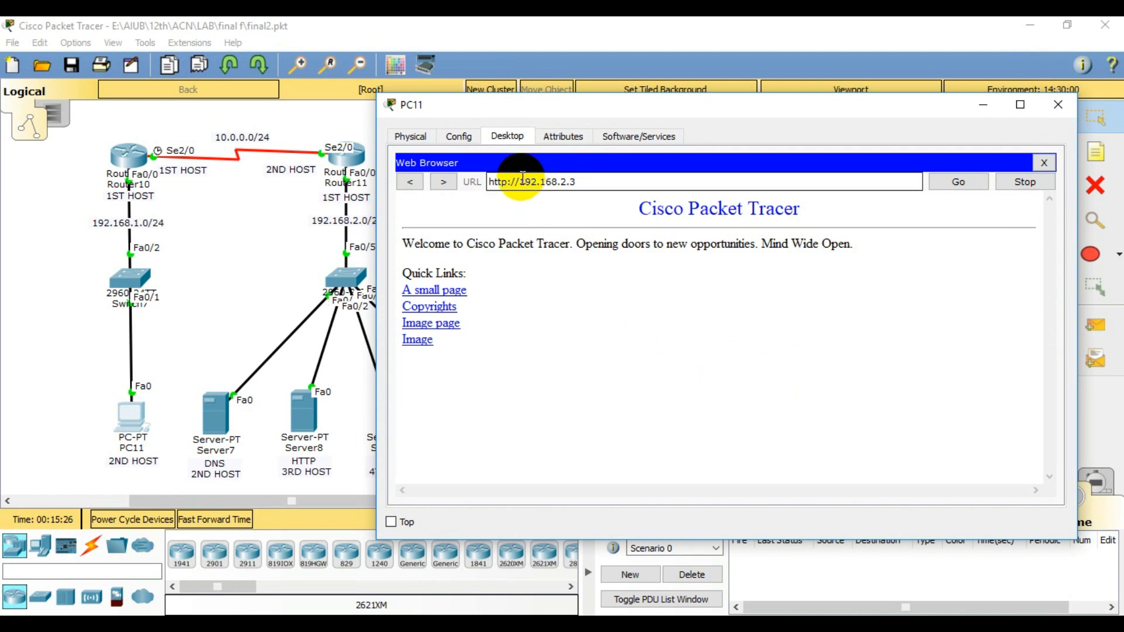
double_click(547, 182)
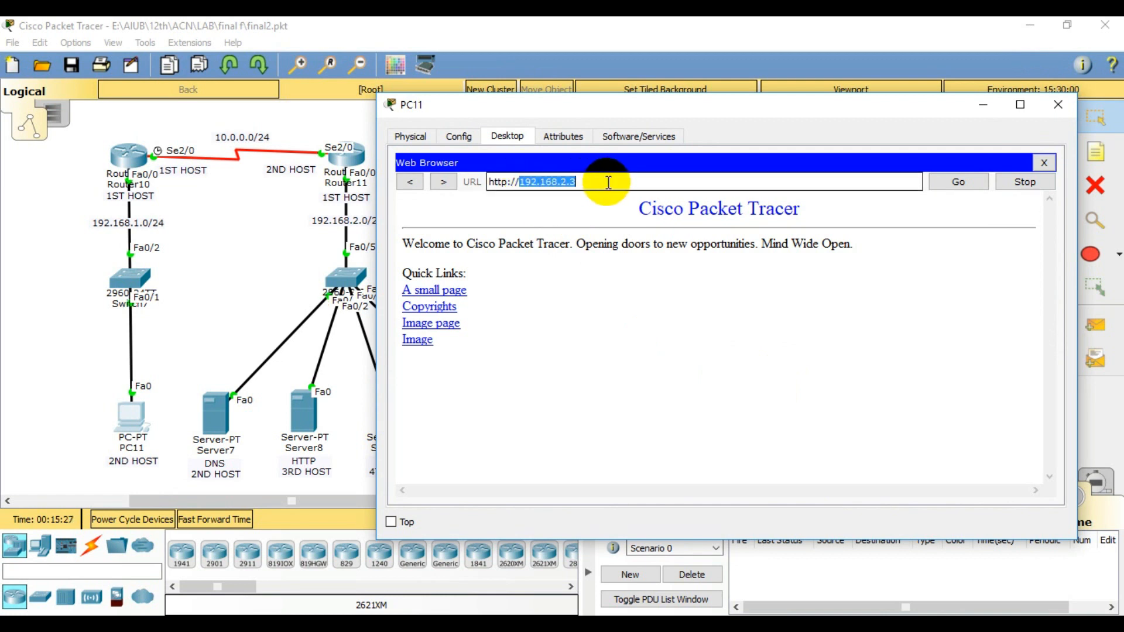
left_click_drag(519, 182, 648, 181)
left_click(651, 184)
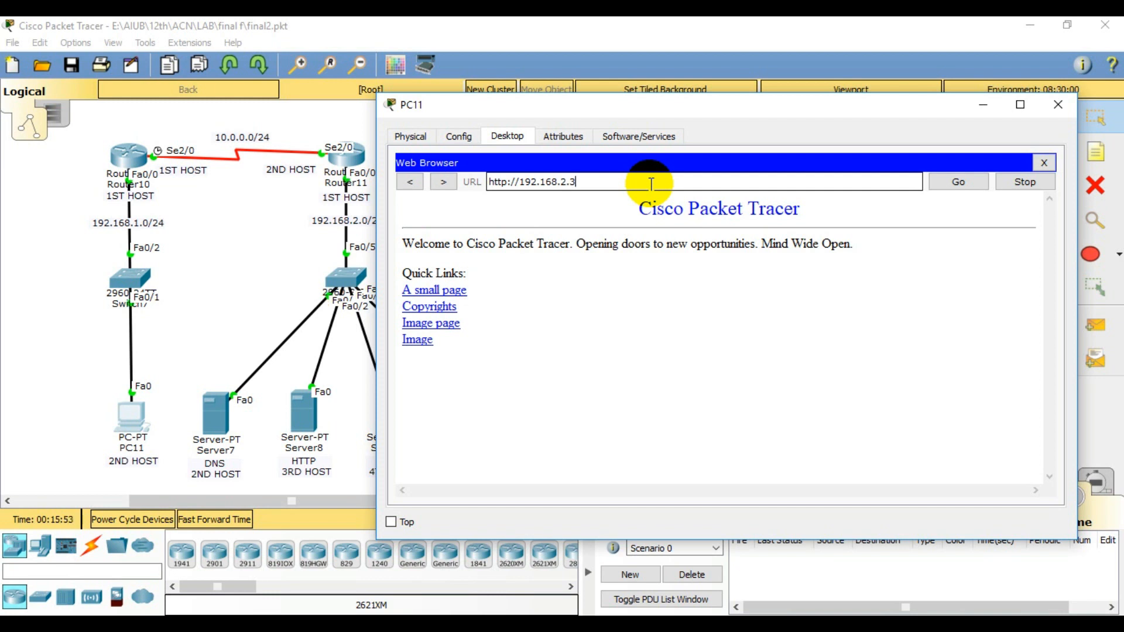
left_click(984, 101)
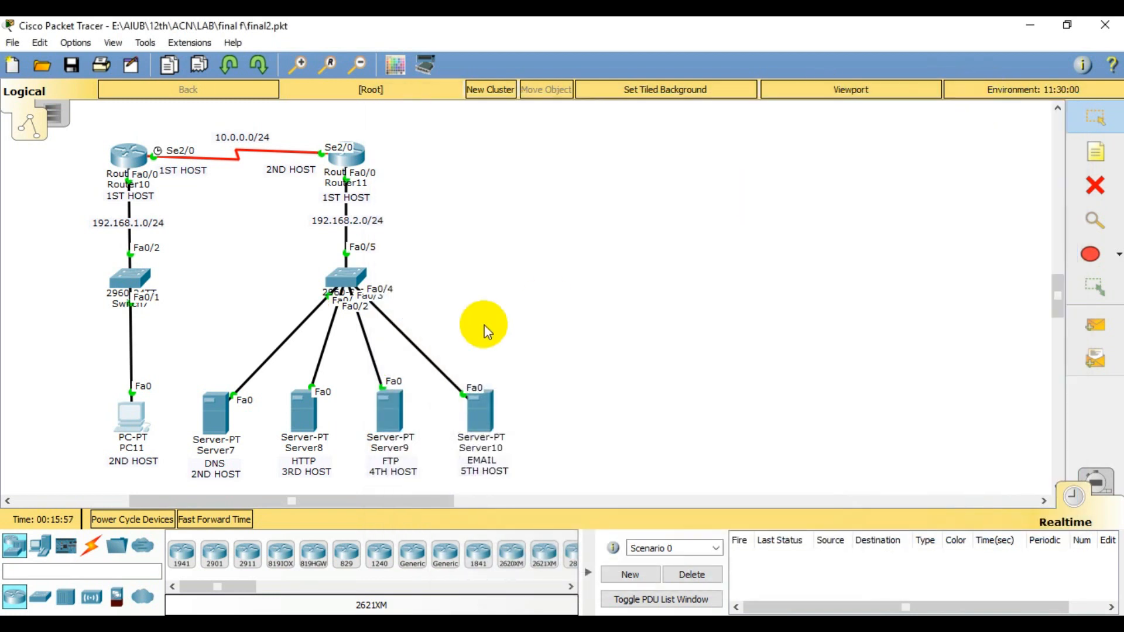
Step: Review the DNS server Server7's static IP configuration, and minimise its window
left_click(217, 409)
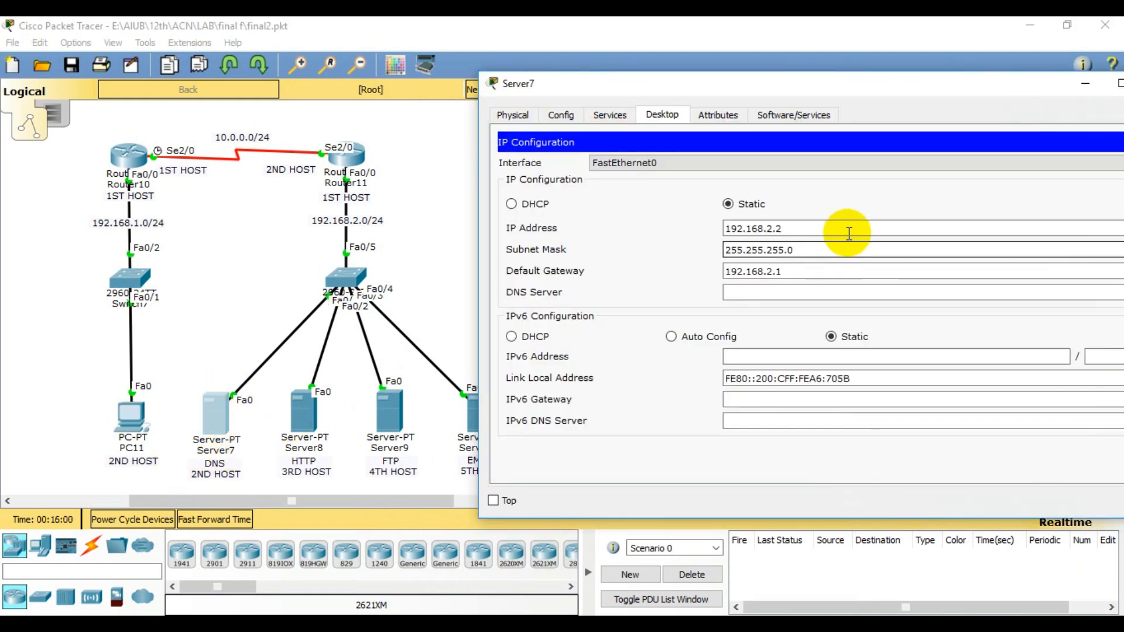
left_click(1085, 86)
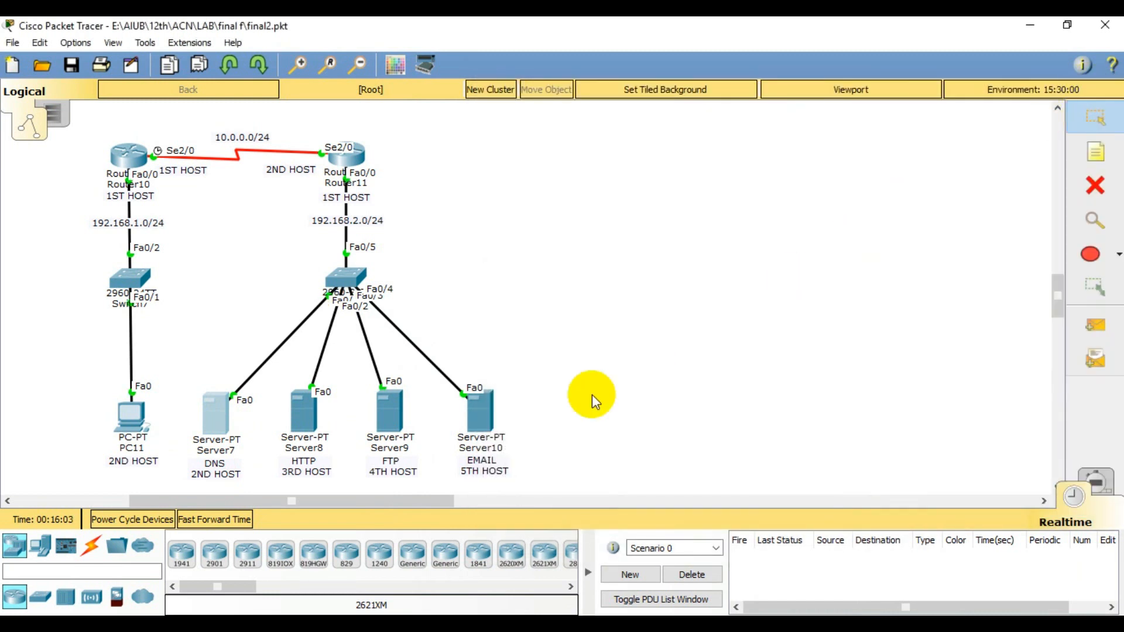
left_click(481, 302)
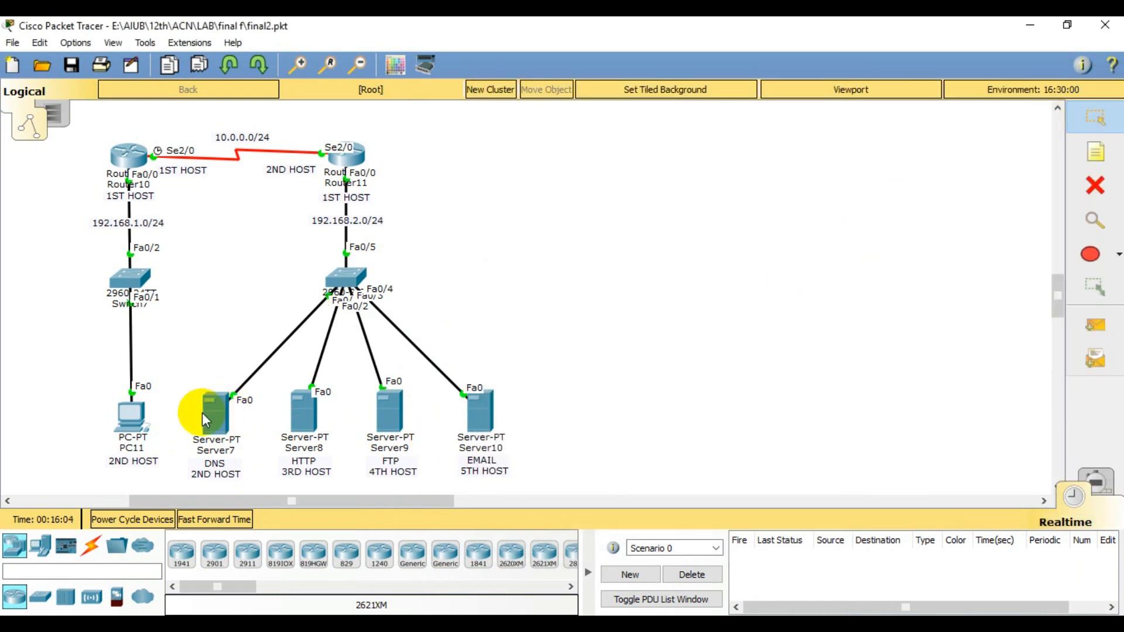
Step: Highlight PC11 and the four servers in the topology, review PC11's address details, and clear the selection
left_click_drag(39, 377, 592, 486)
left_click(410, 242)
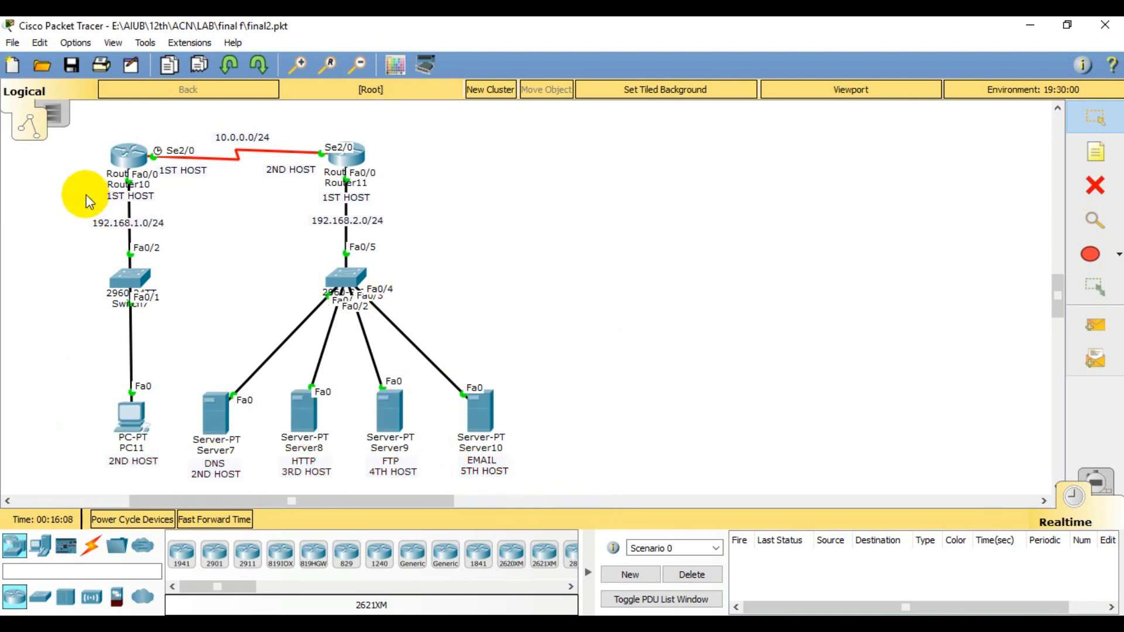
mouse_move(127, 420)
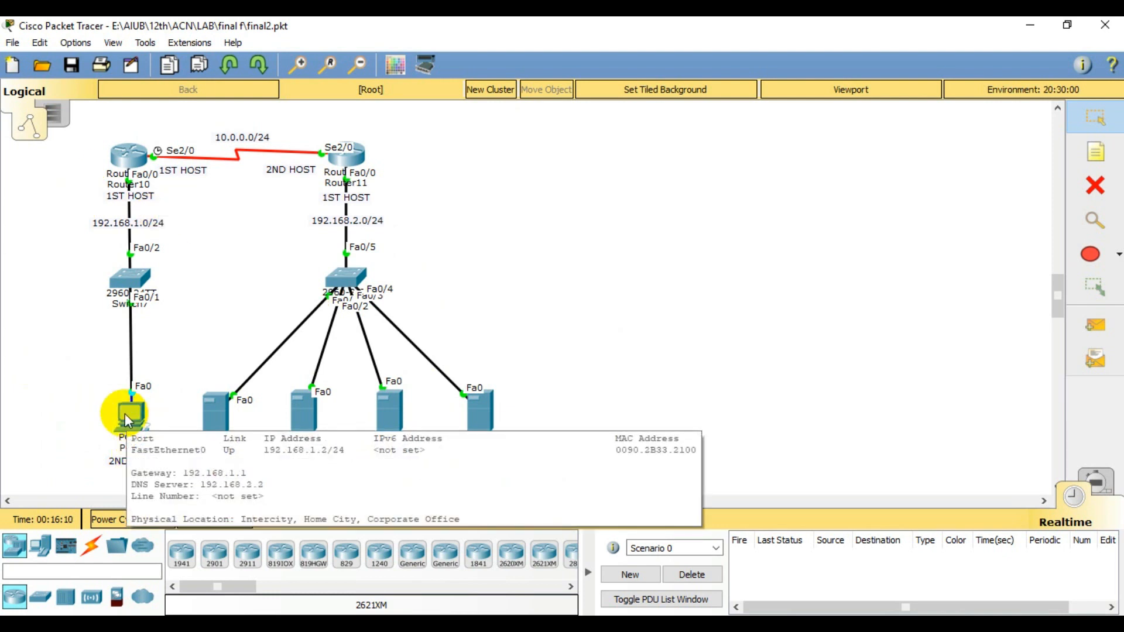
left_click_drag(187, 379, 527, 491)
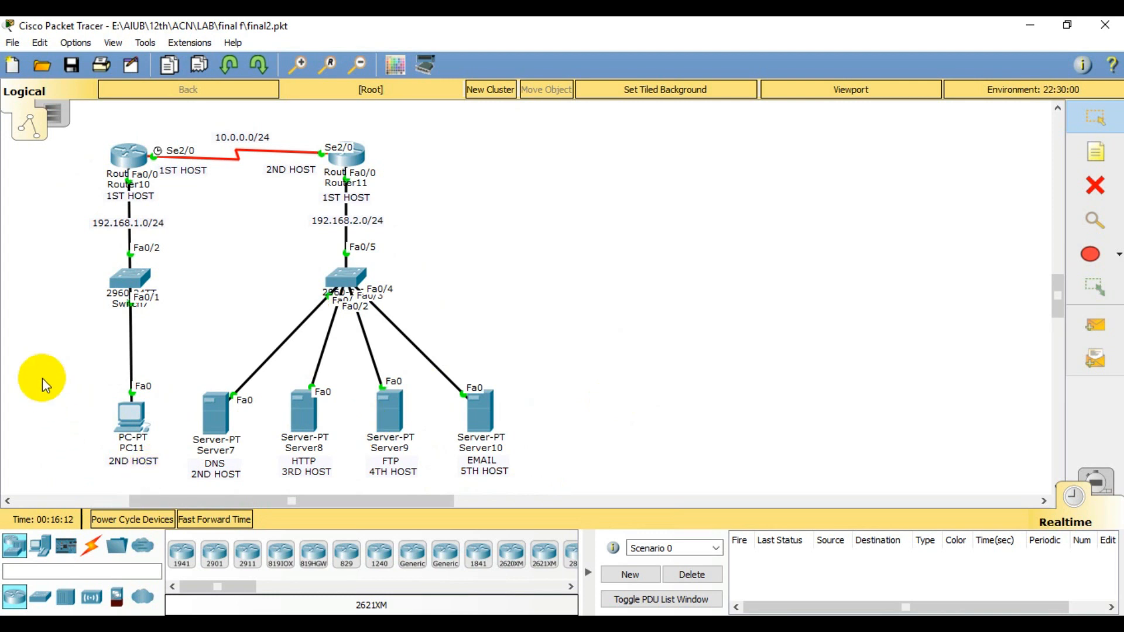
left_click_drag(43, 378, 589, 487)
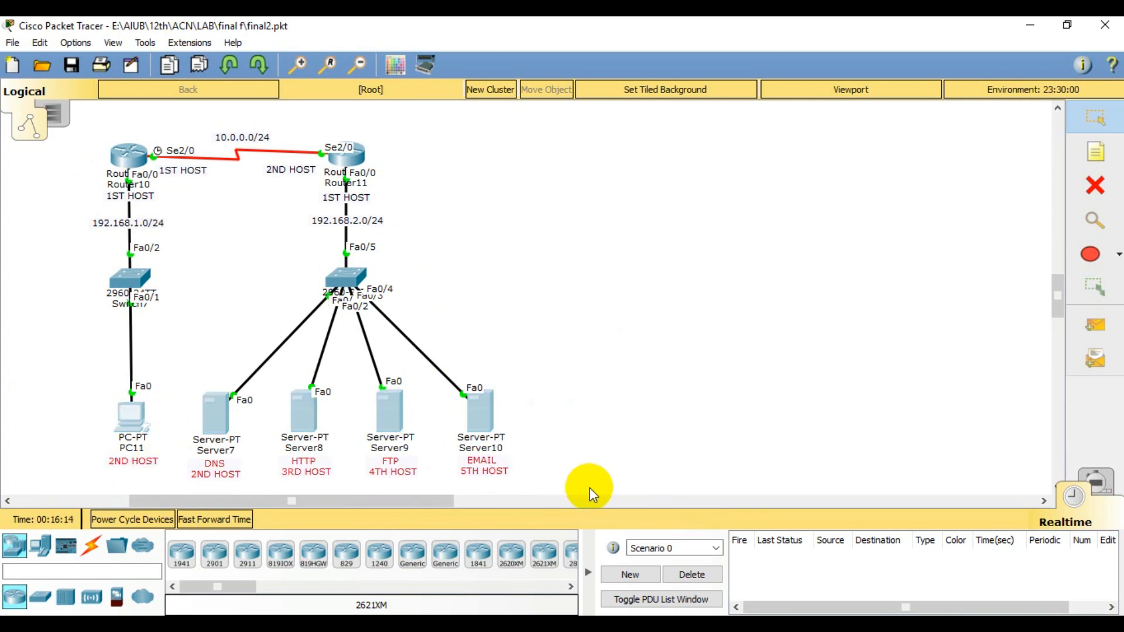
left_click(641, 371)
Step: Replace PC11's web browser with its IP configuration, and review the subnet mask and DNS Server address
left_click(122, 418)
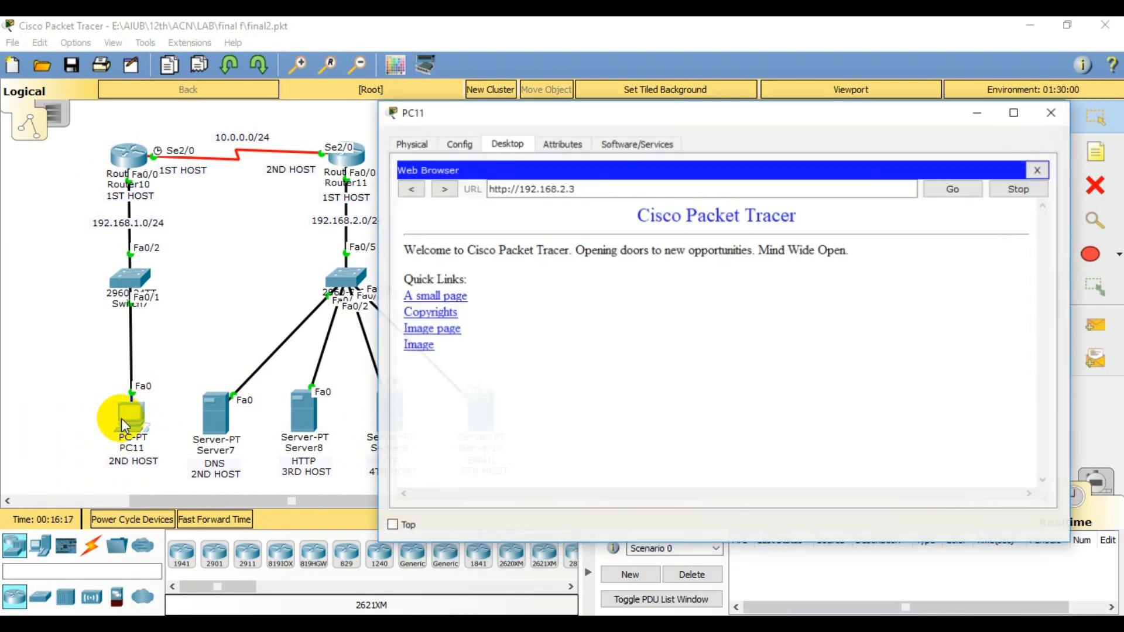
left_click(1044, 162)
left_click(445, 218)
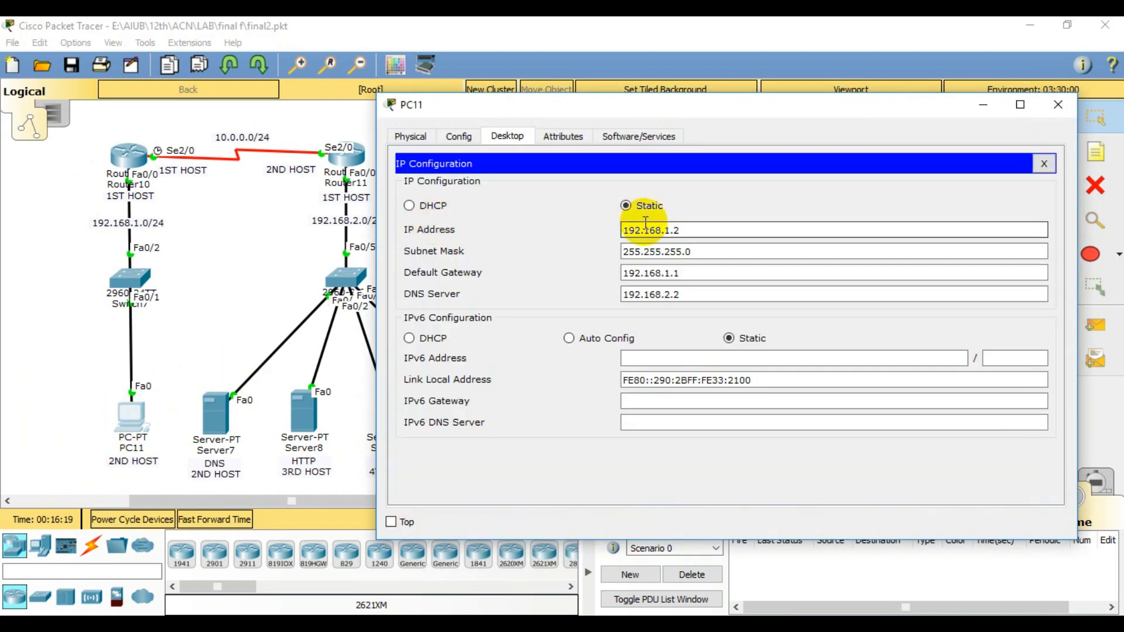
left_click(669, 253)
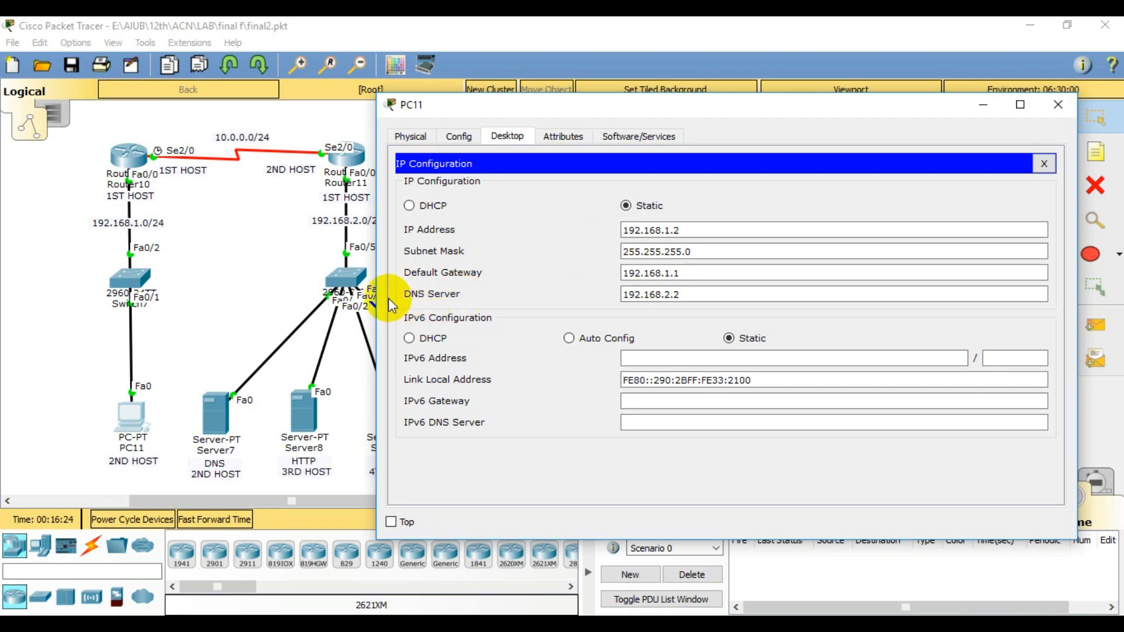
double_click(697, 299)
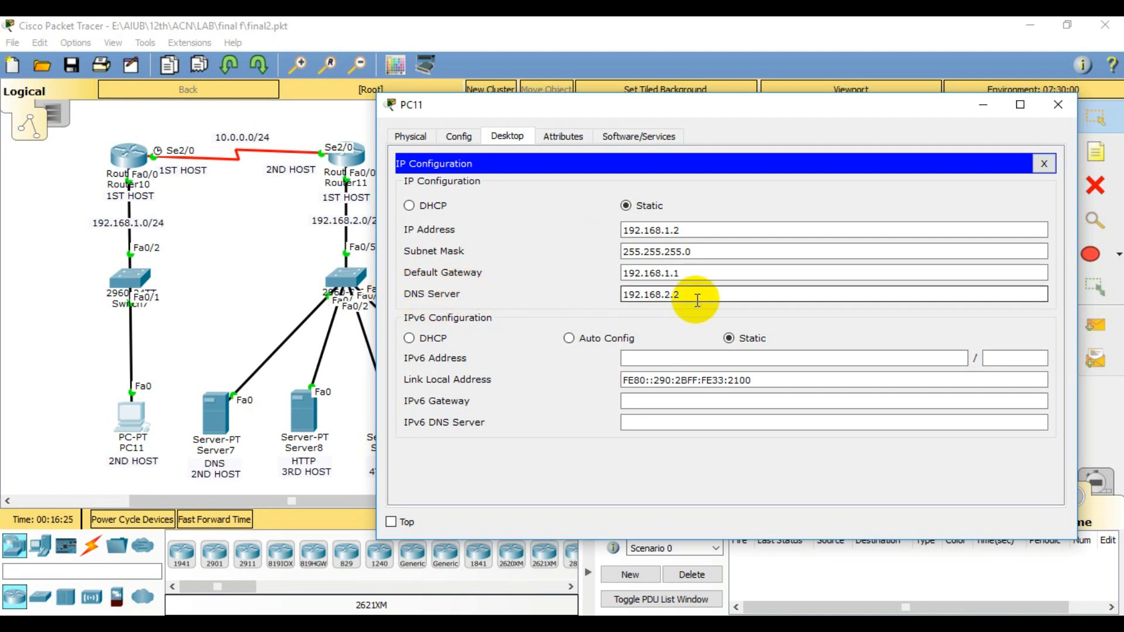
triple_click(697, 298)
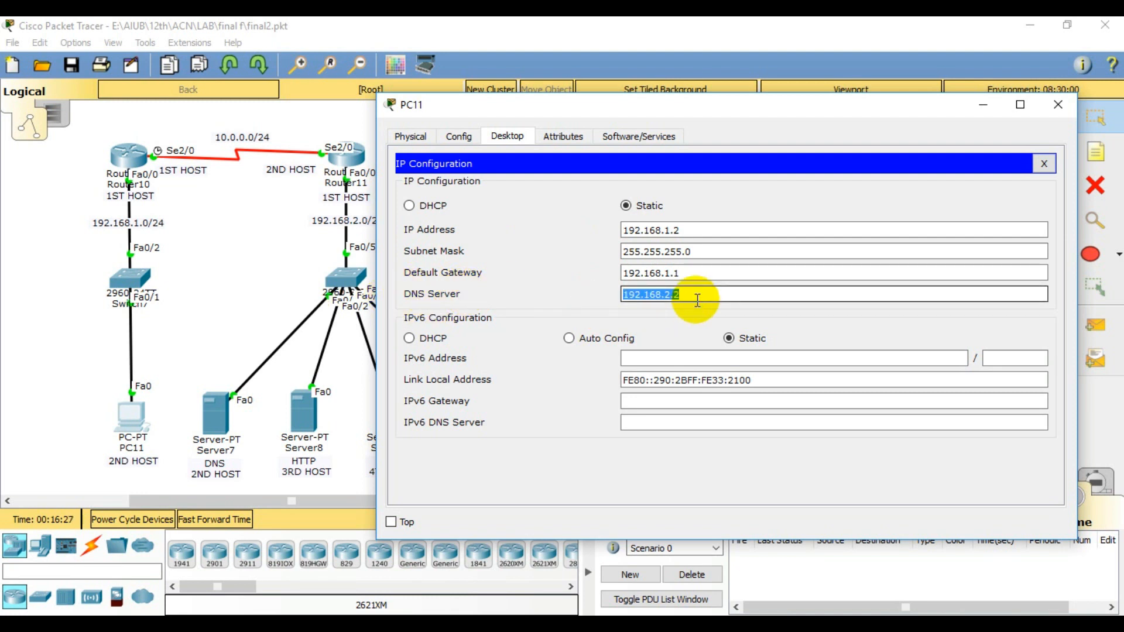
Step: Compare PC11's DNS Server address with Server7 in the topology, and minimise PC11's window
left_click_drag(178, 375, 246, 490)
left_click(132, 419)
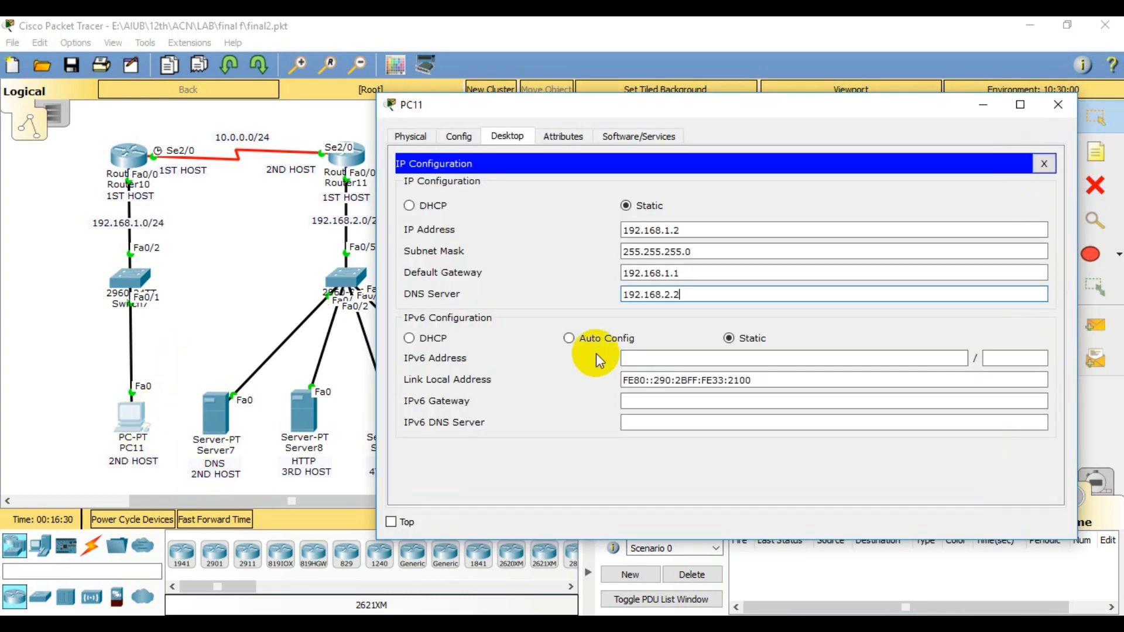
double_click(693, 295)
triple_click(693, 295)
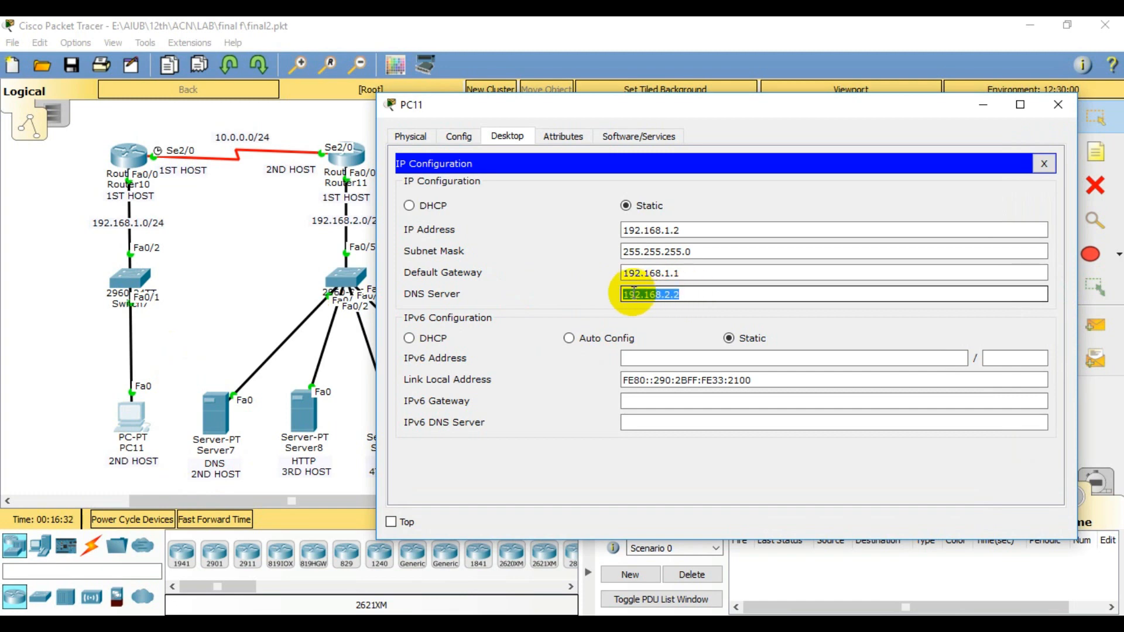
left_click(984, 106)
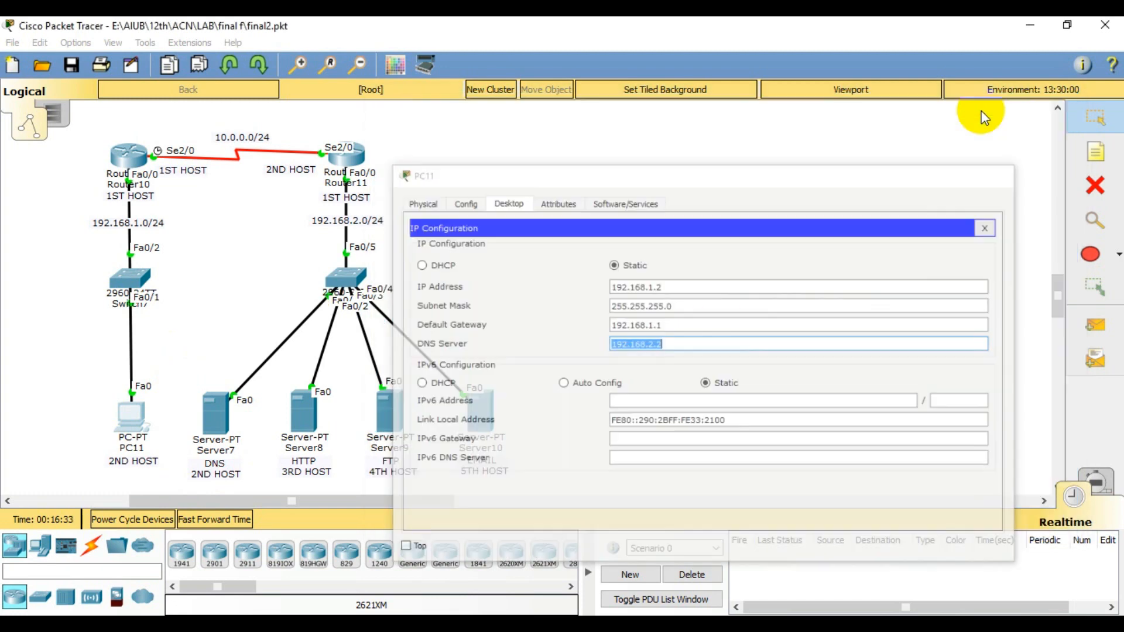
Step: Highlight the whole topology, check the DNS Server field in Server7's IP configuration, and minimise its window
left_click_drag(66, 134, 598, 486)
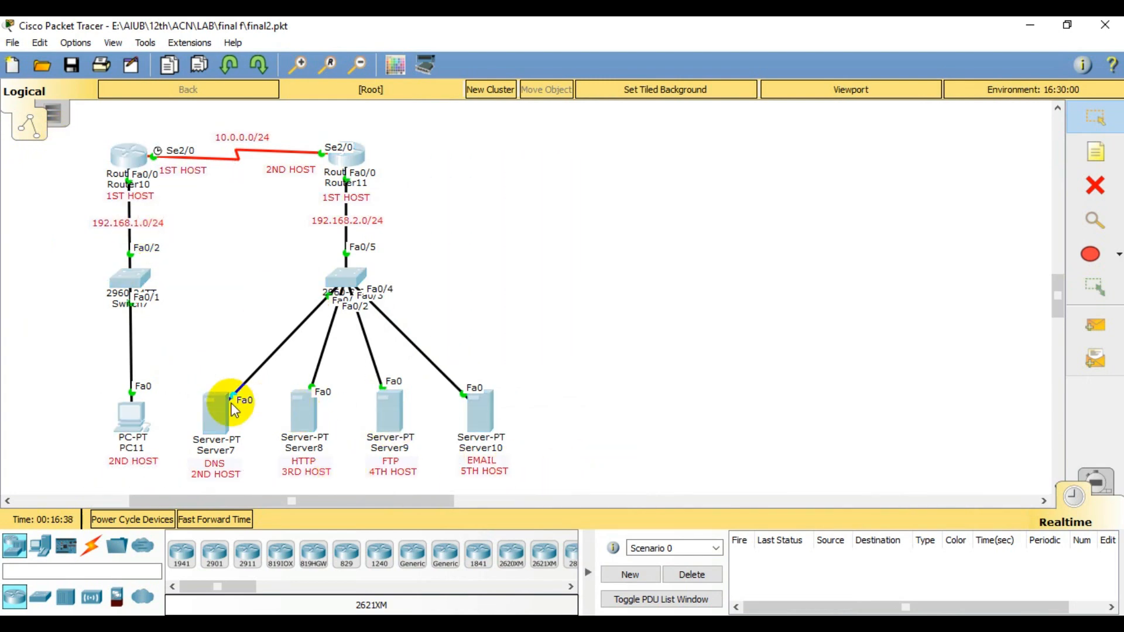
left_click(215, 407)
left_click(741, 291)
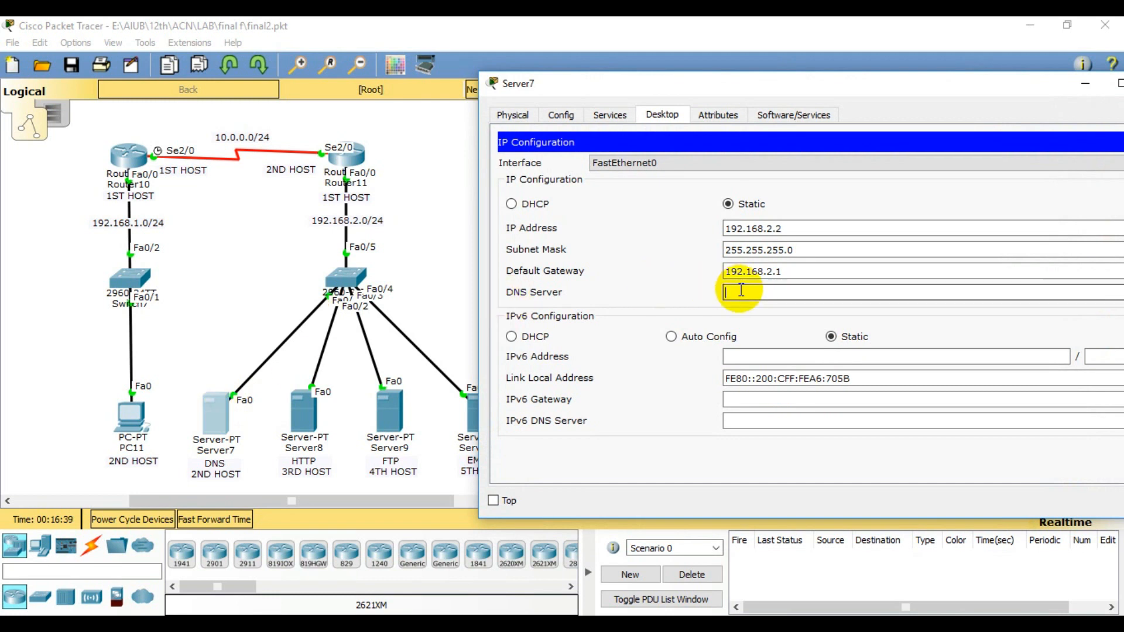
left_click(1083, 79)
Step: Check the DNS Server address in Server8's IP configuration, and return to the topology to highlight all its devices
left_click(301, 417)
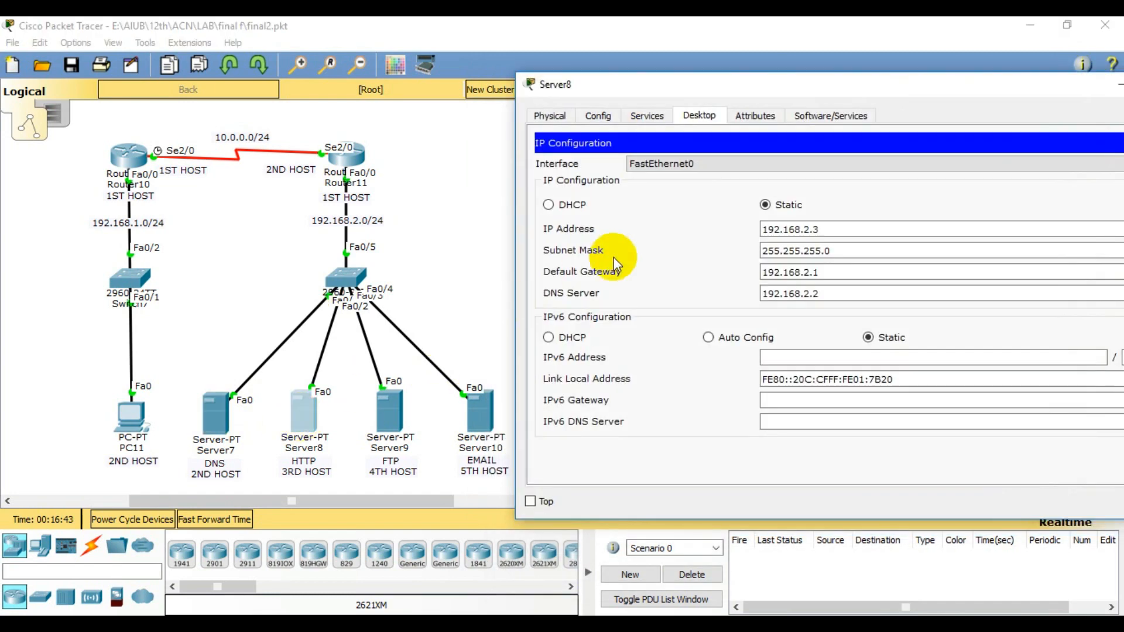
double_click(828, 297)
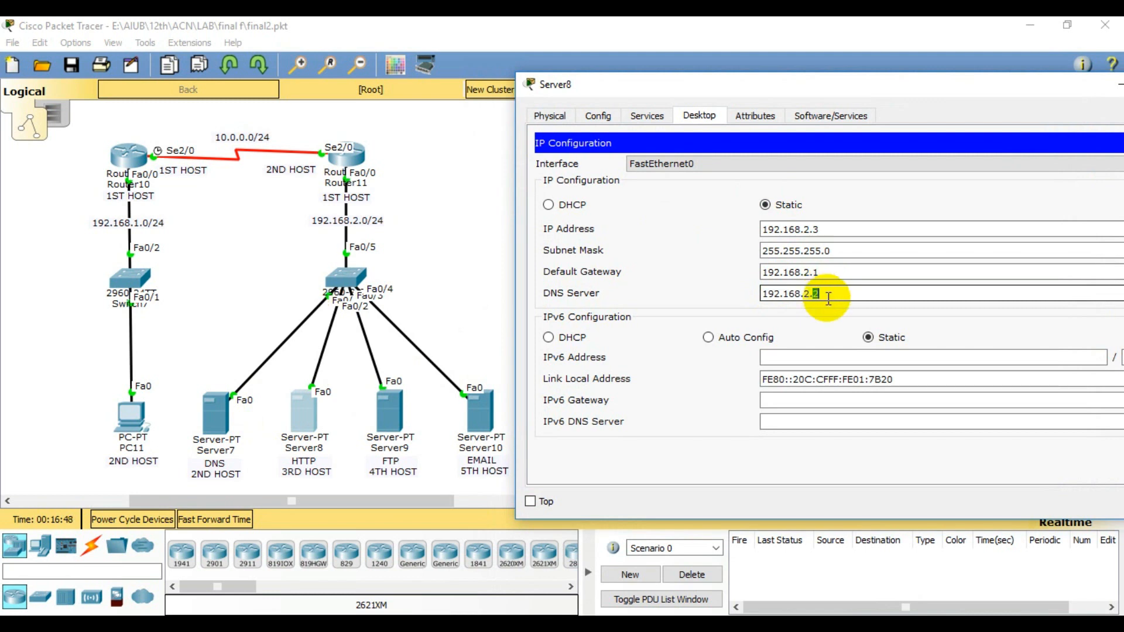
left_click(828, 298)
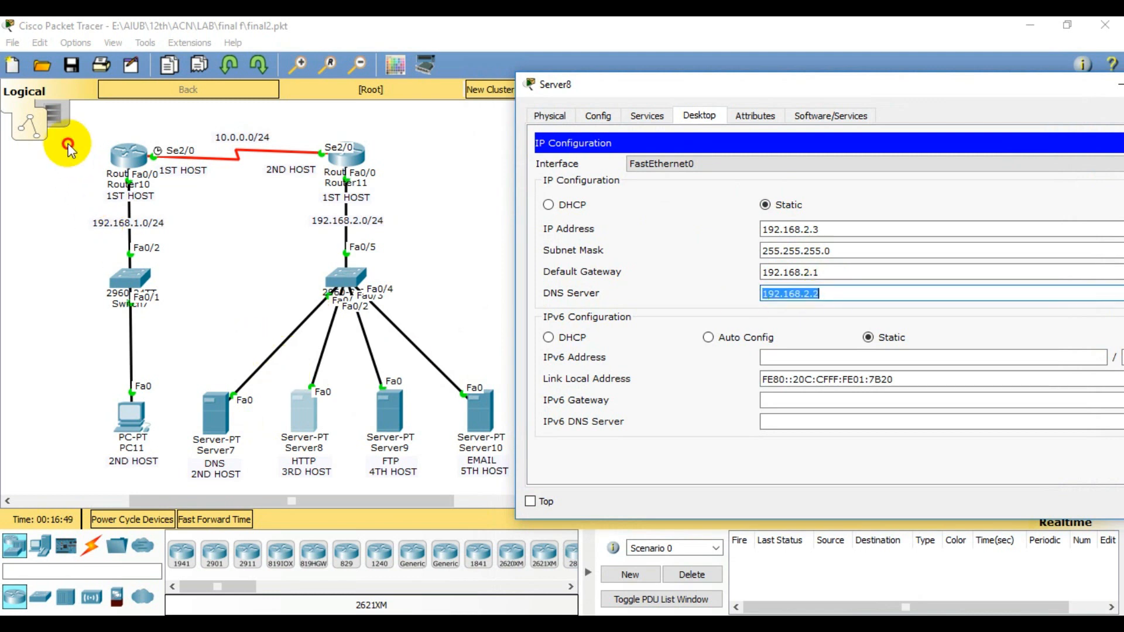
left_click_drag(68, 148, 592, 448)
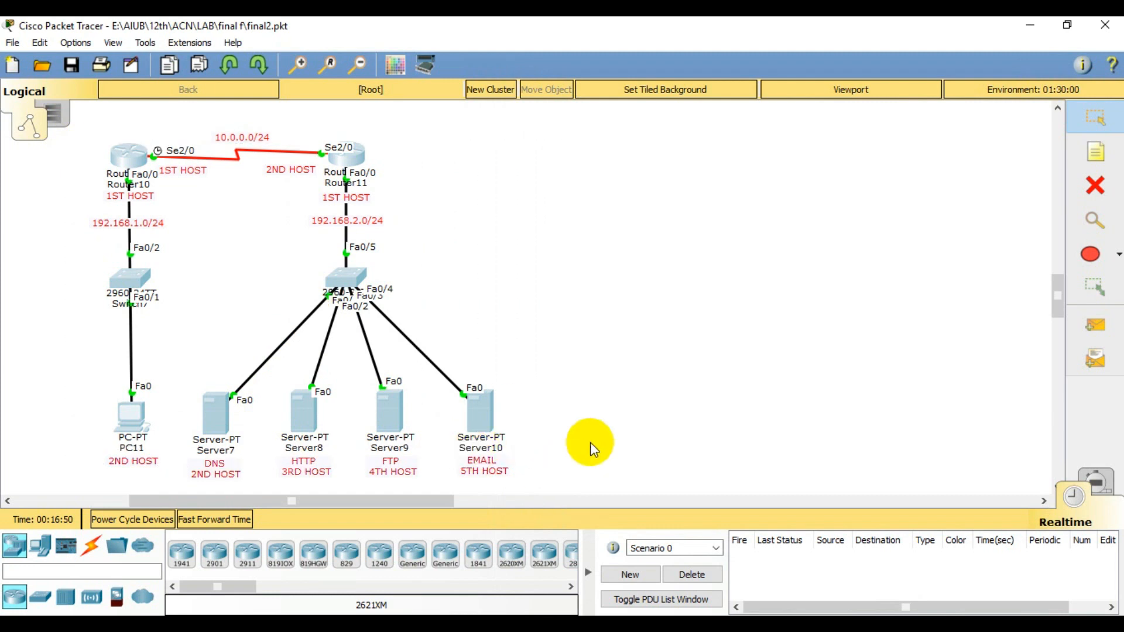
left_click(703, 338)
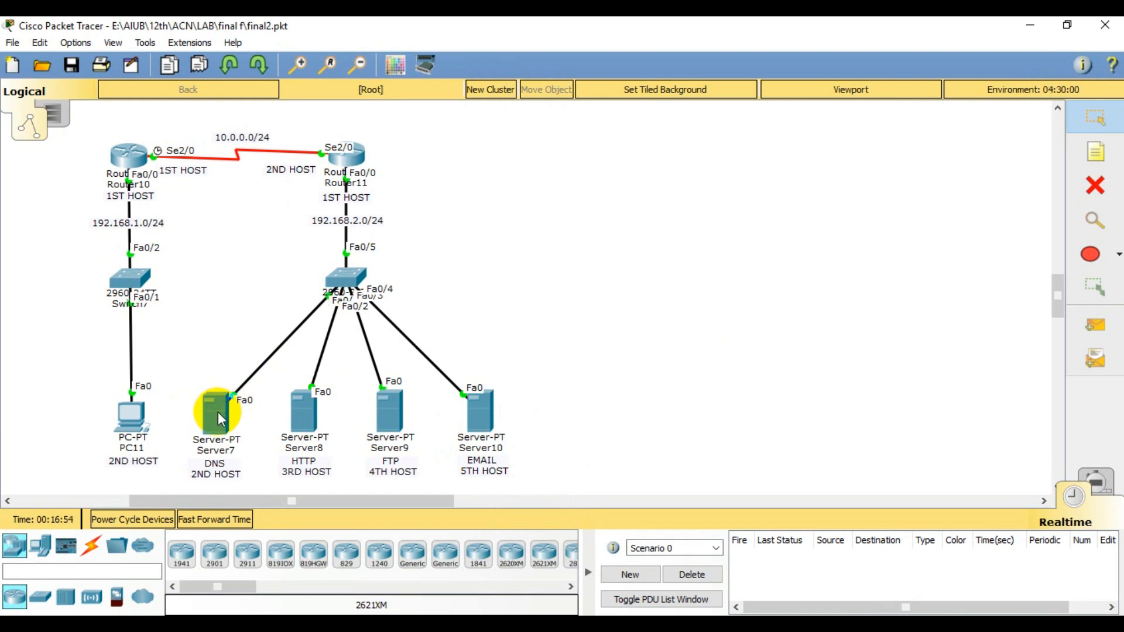
Step: Display Server7's DNS service settings beside the topology and turn the DNS service on
mouse_move(218, 413)
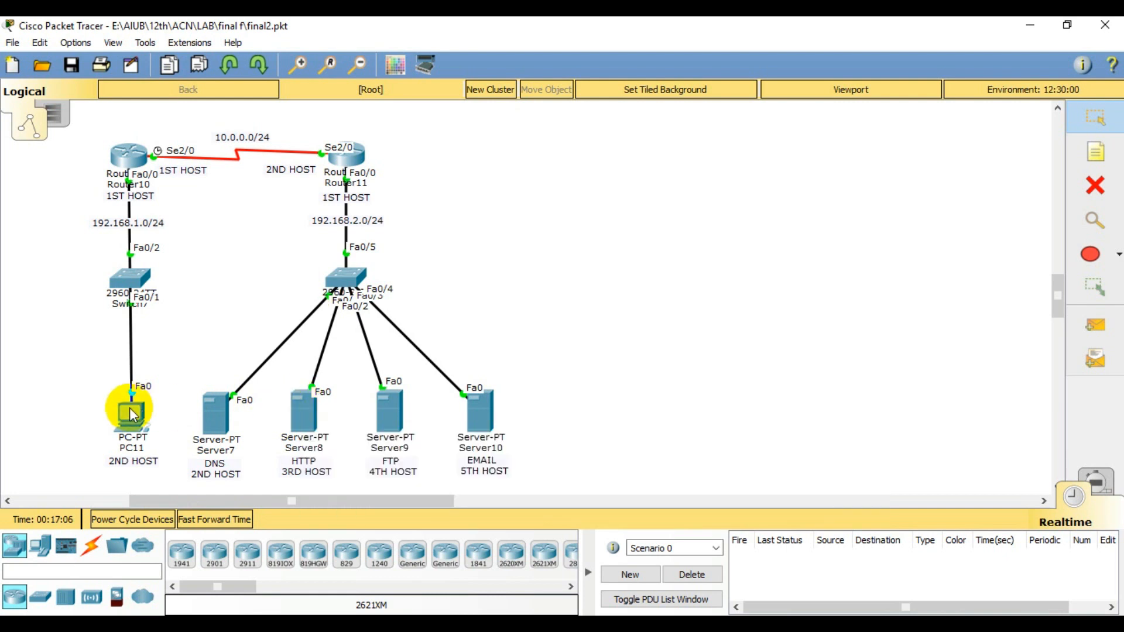
mouse_move(301, 408)
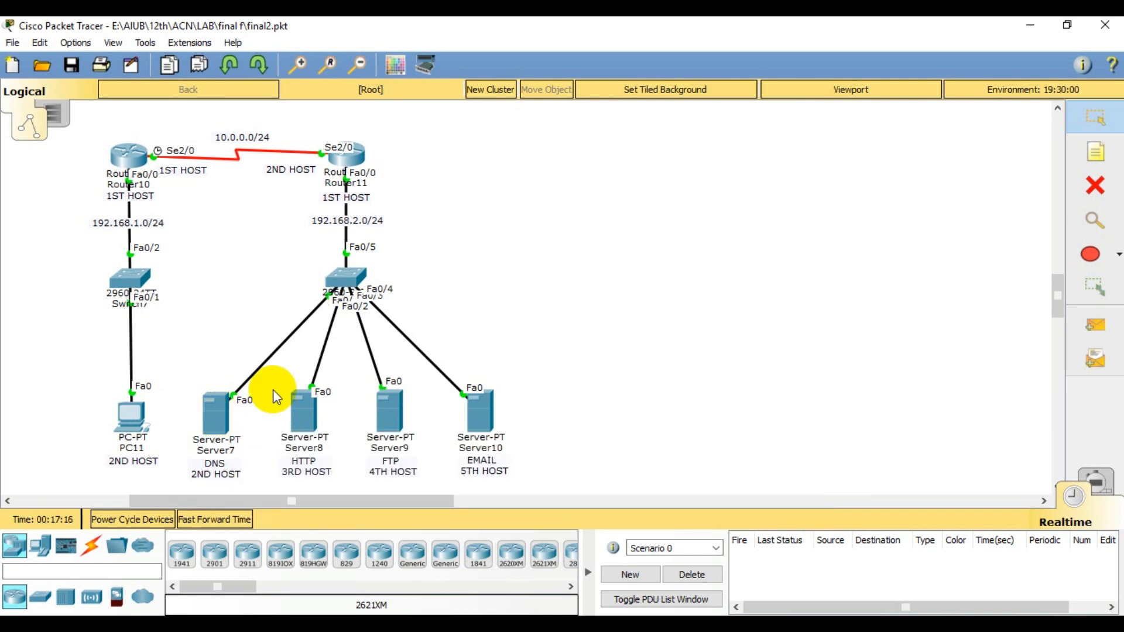
left_click(217, 419)
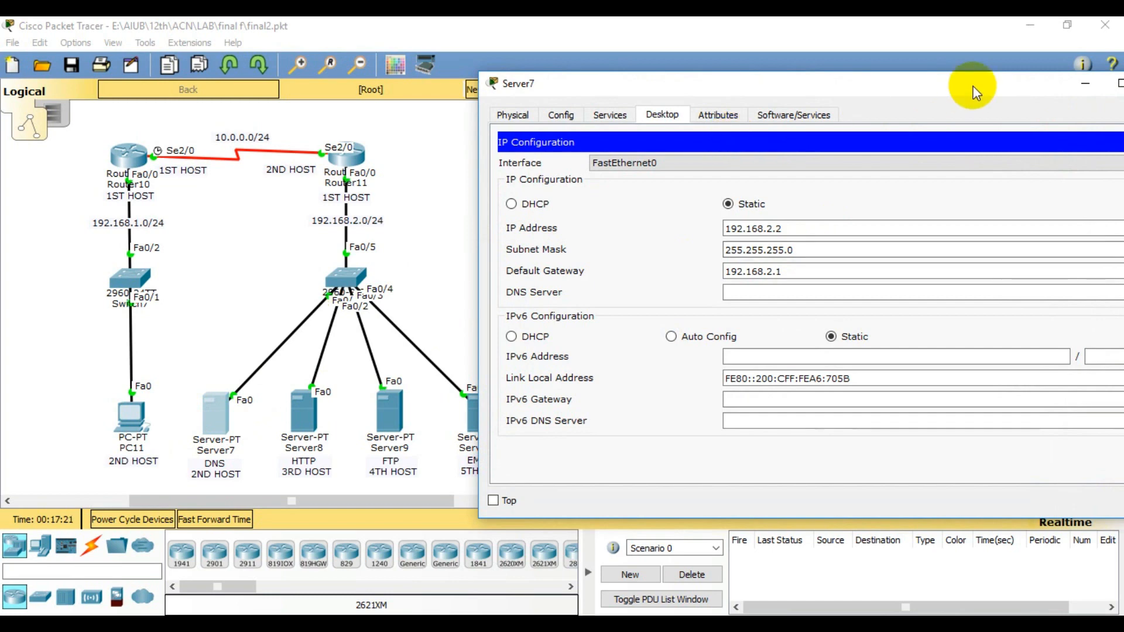
left_click_drag(982, 84, 901, 86)
left_click(1064, 145)
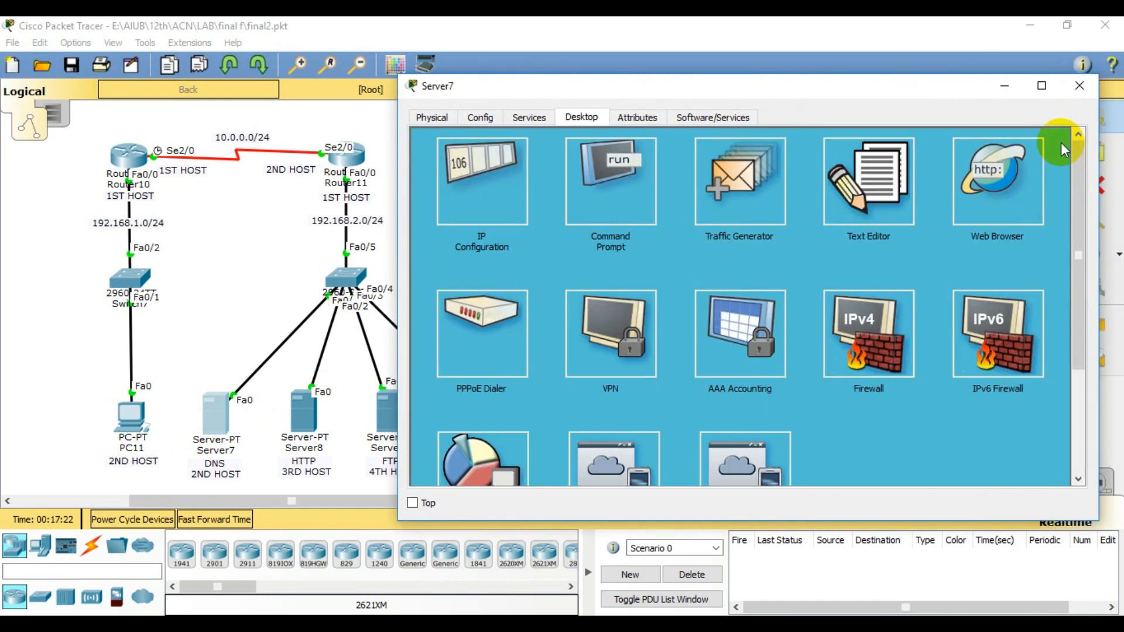
left_click(528, 117)
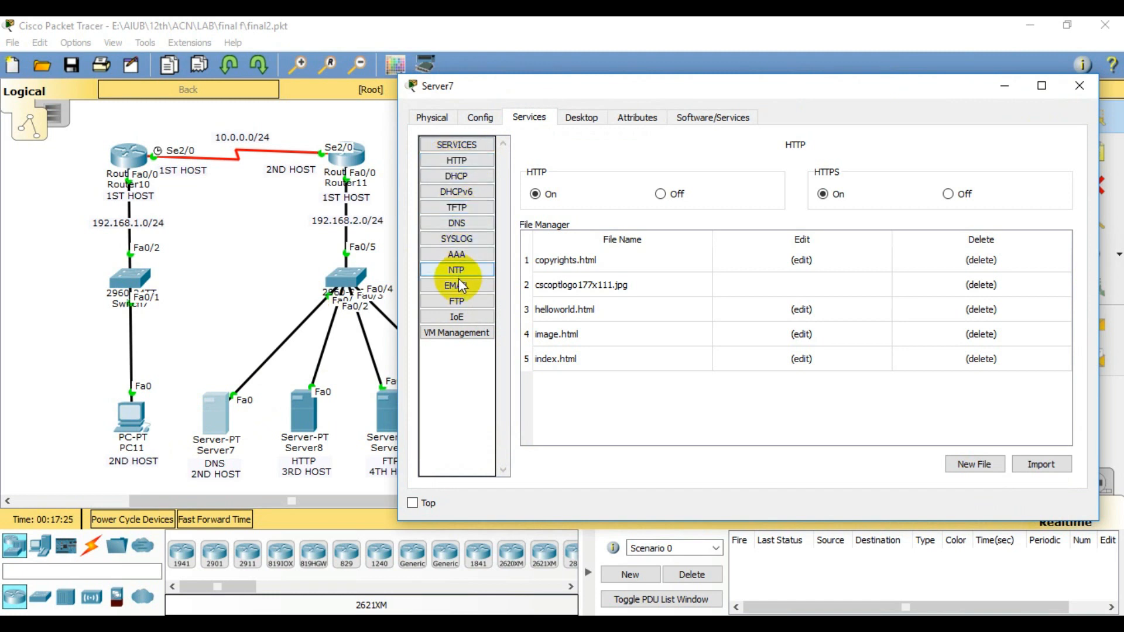
left_click(456, 225)
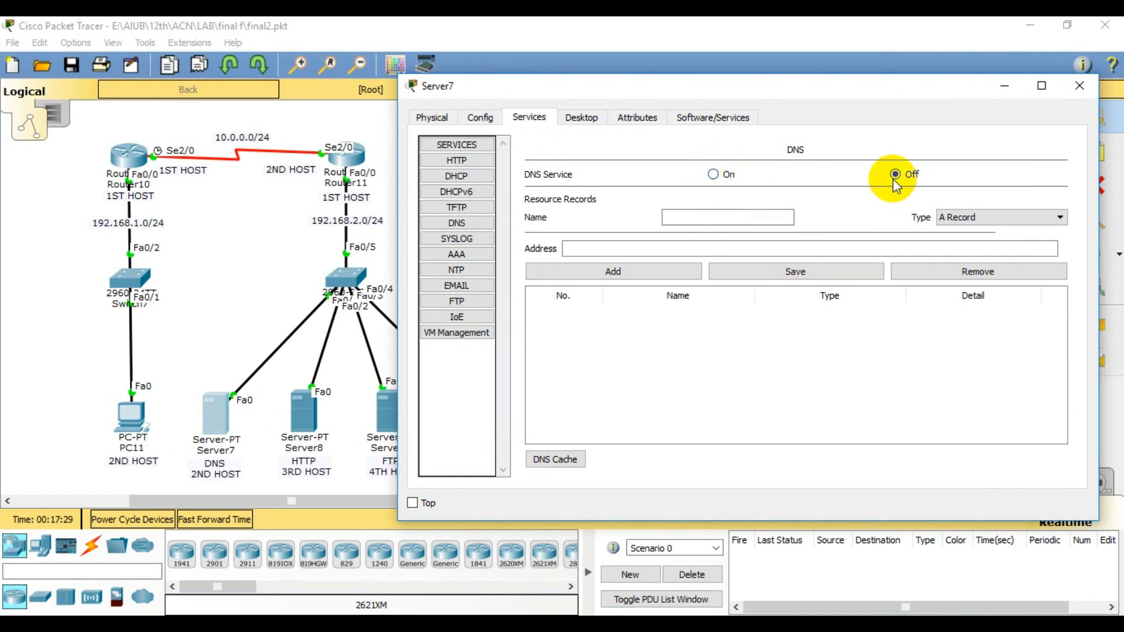
left_click(713, 174)
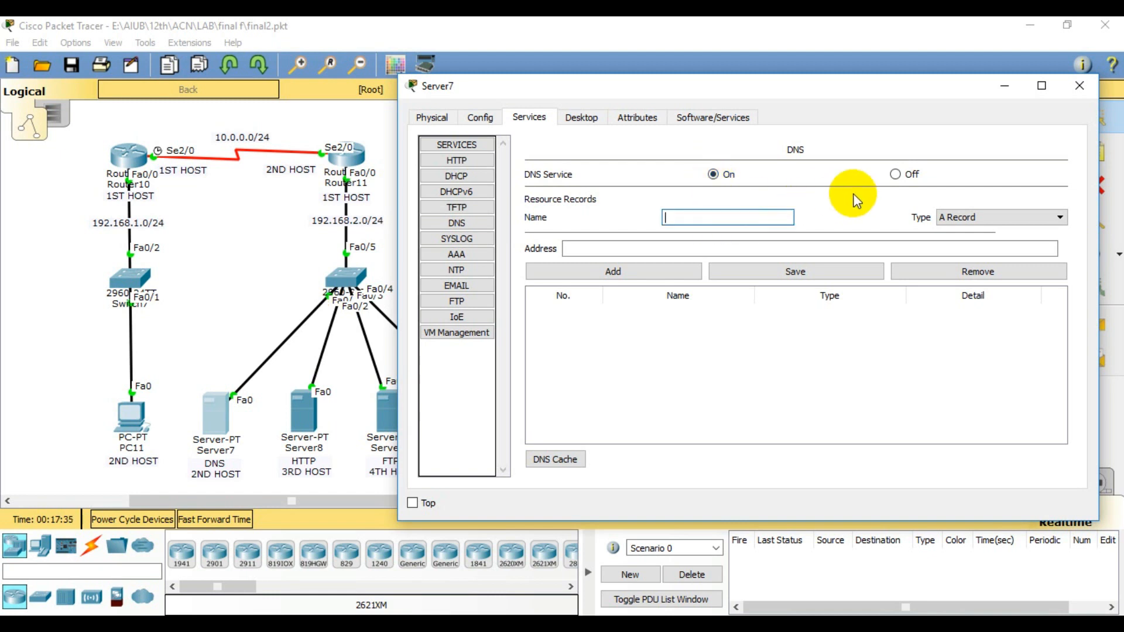
type("www.ftorial.com")
left_click(782, 249)
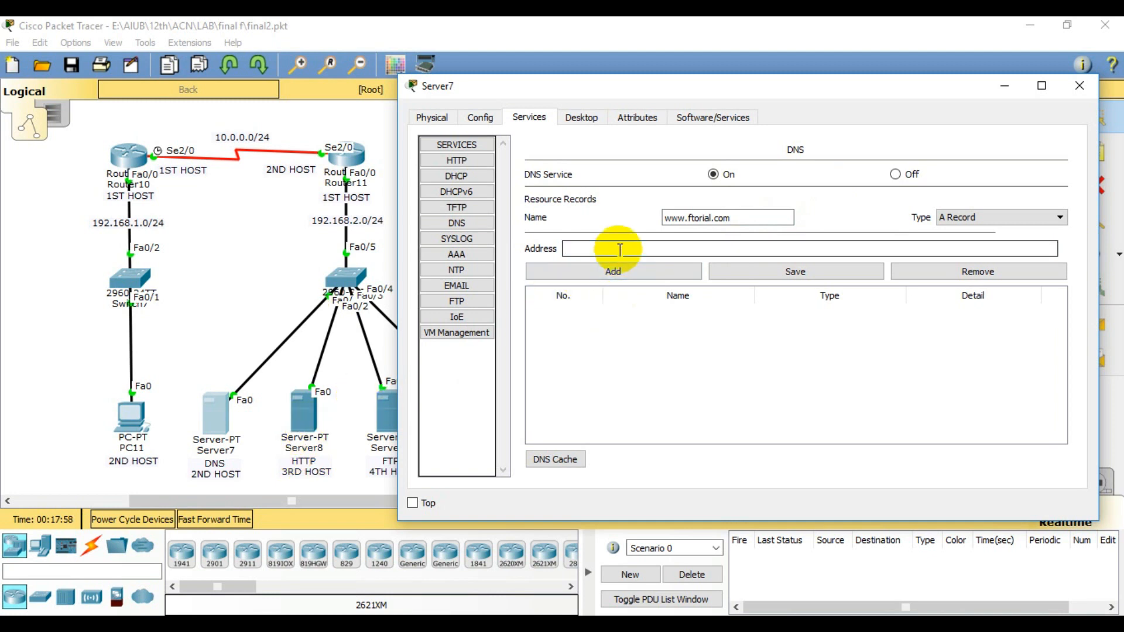
type("192.168.2.3")
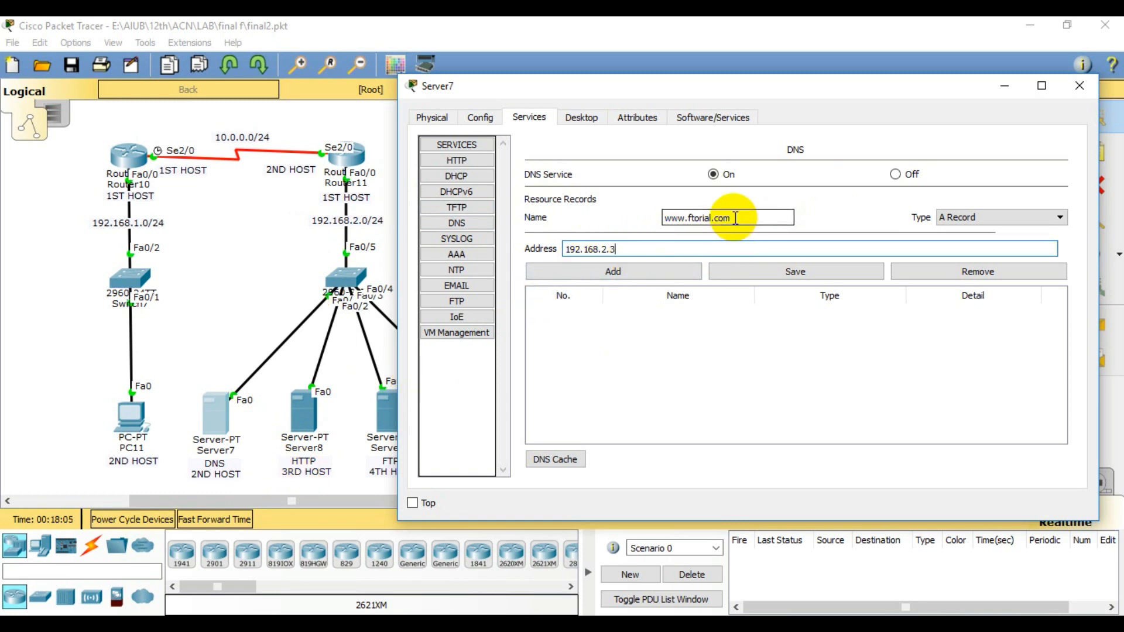
left_click(622, 273)
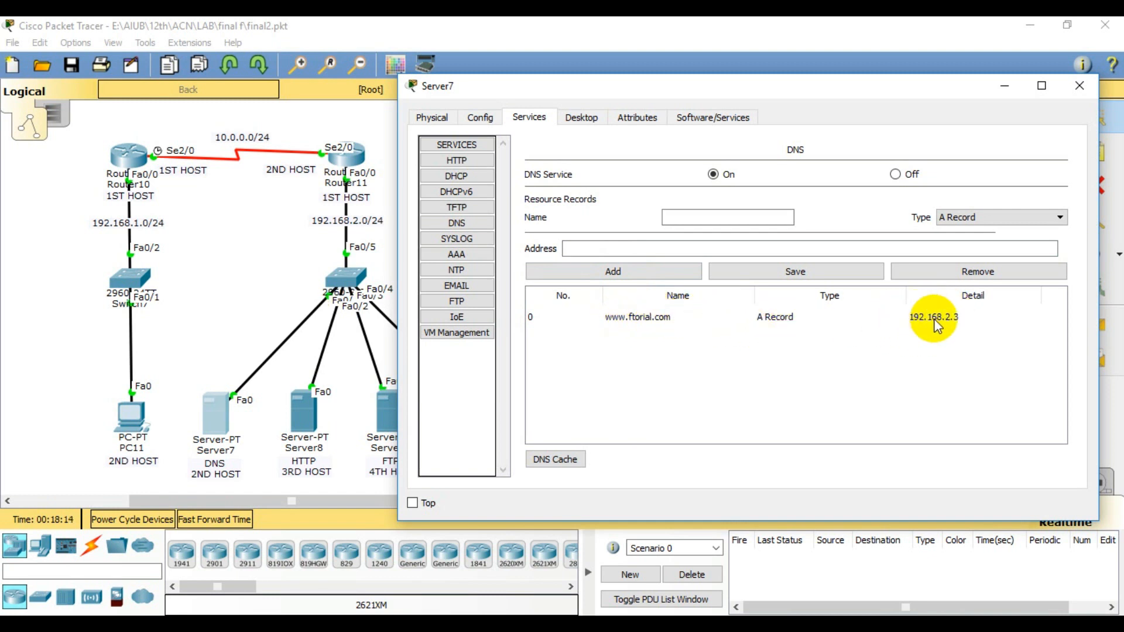
left_click(1005, 87)
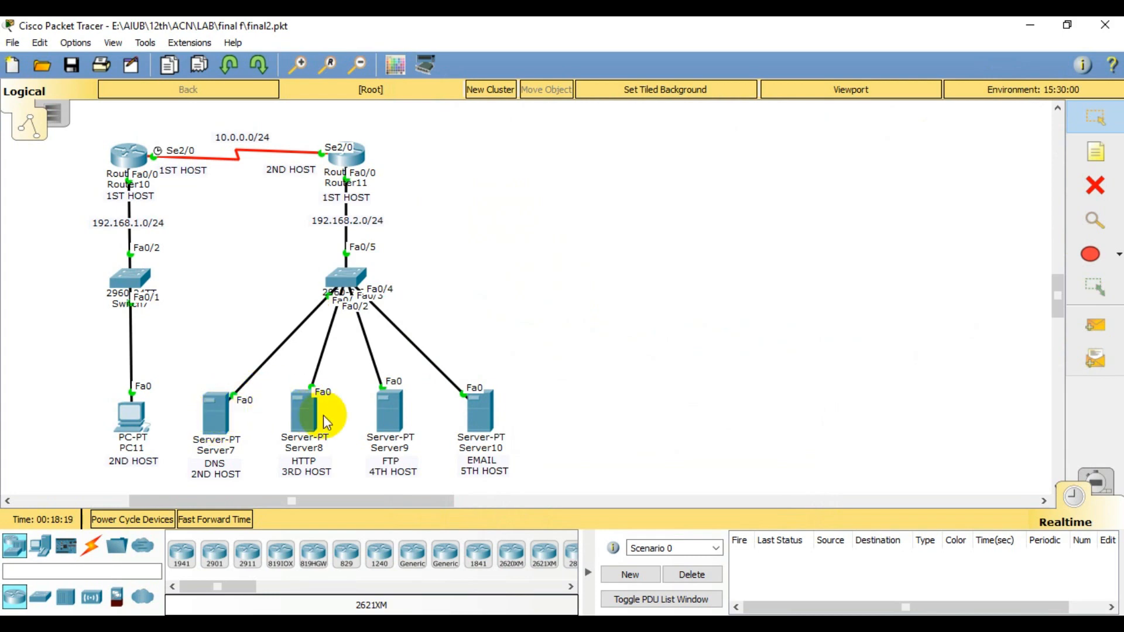
Step: Load the HTTP server's page at 192.168.2.3 in PC11's web browser
left_click(130, 417)
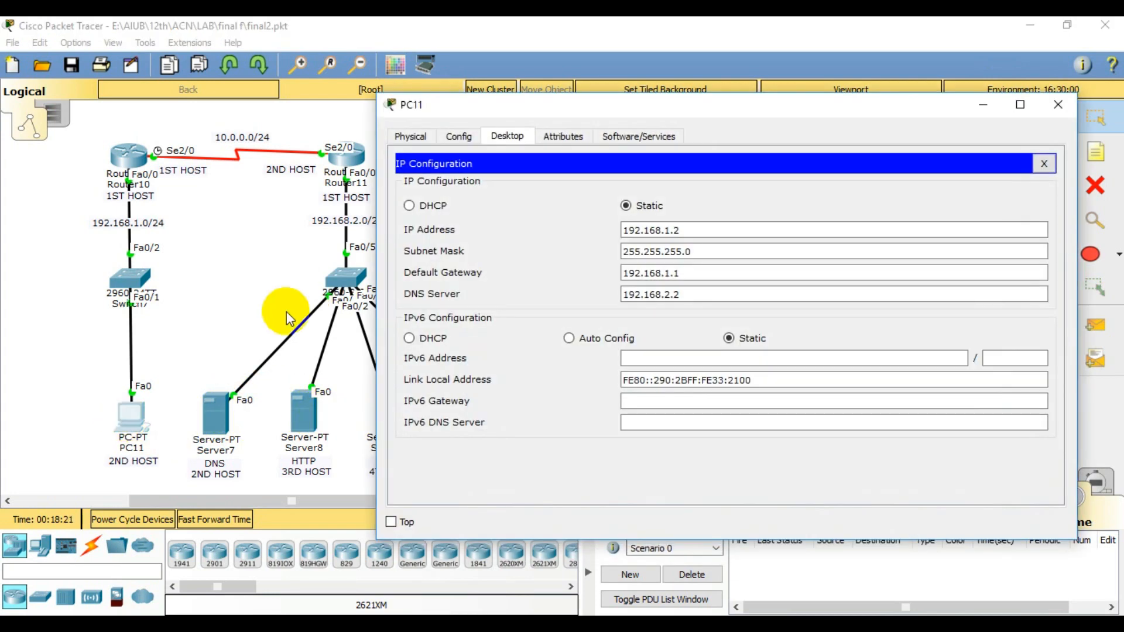
left_click(1054, 163)
left_click(992, 189)
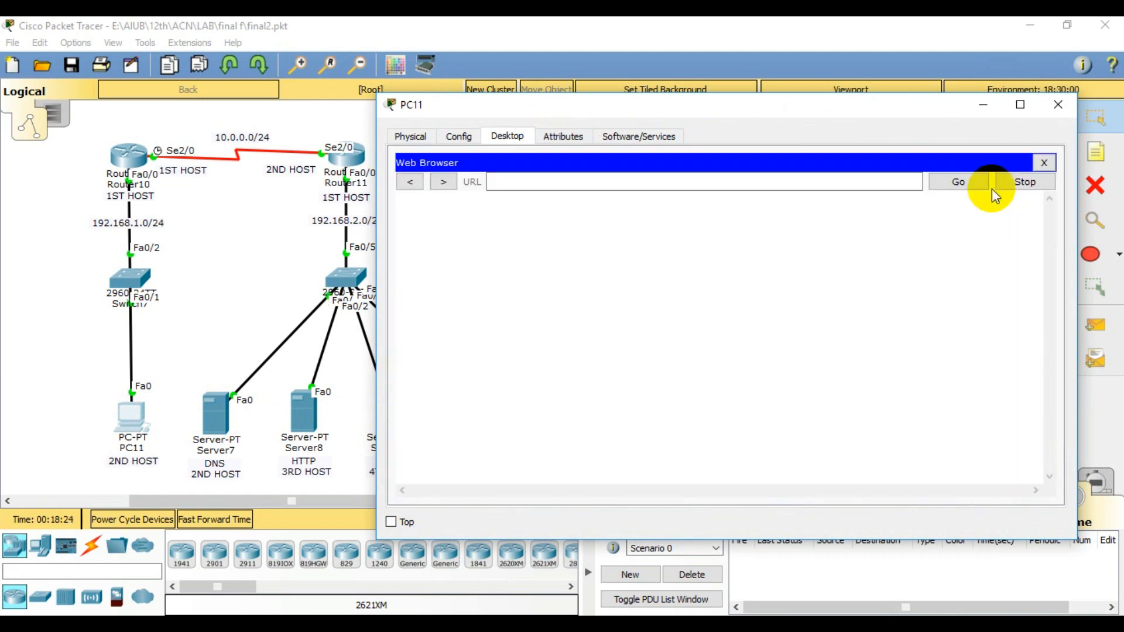
left_click(856, 176)
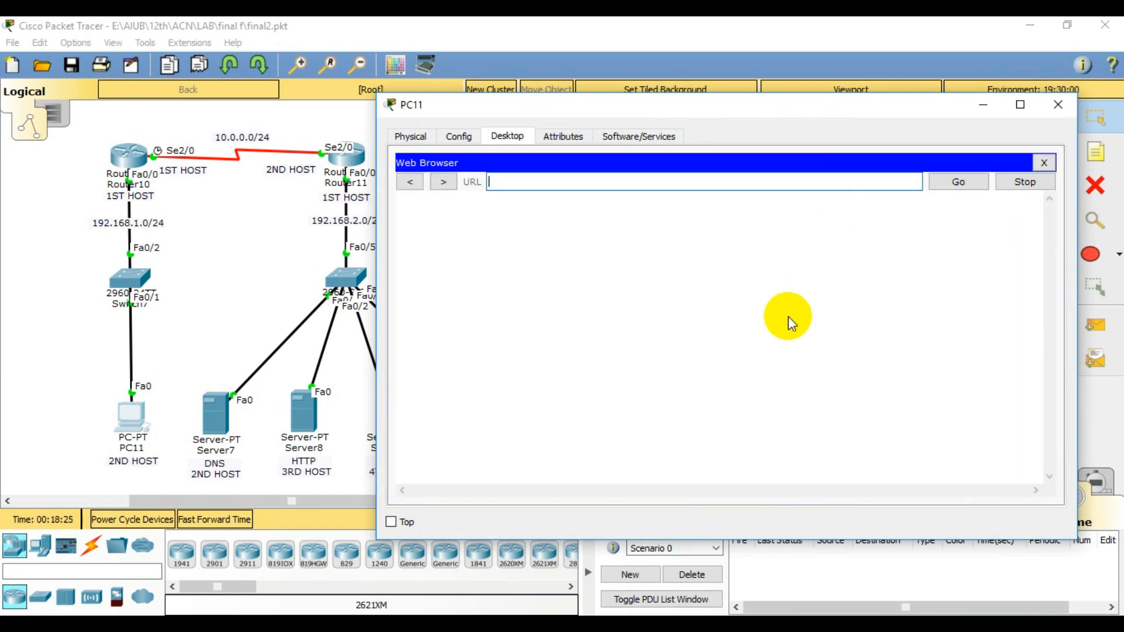
type("192.168.2.3")
left_click(961, 183)
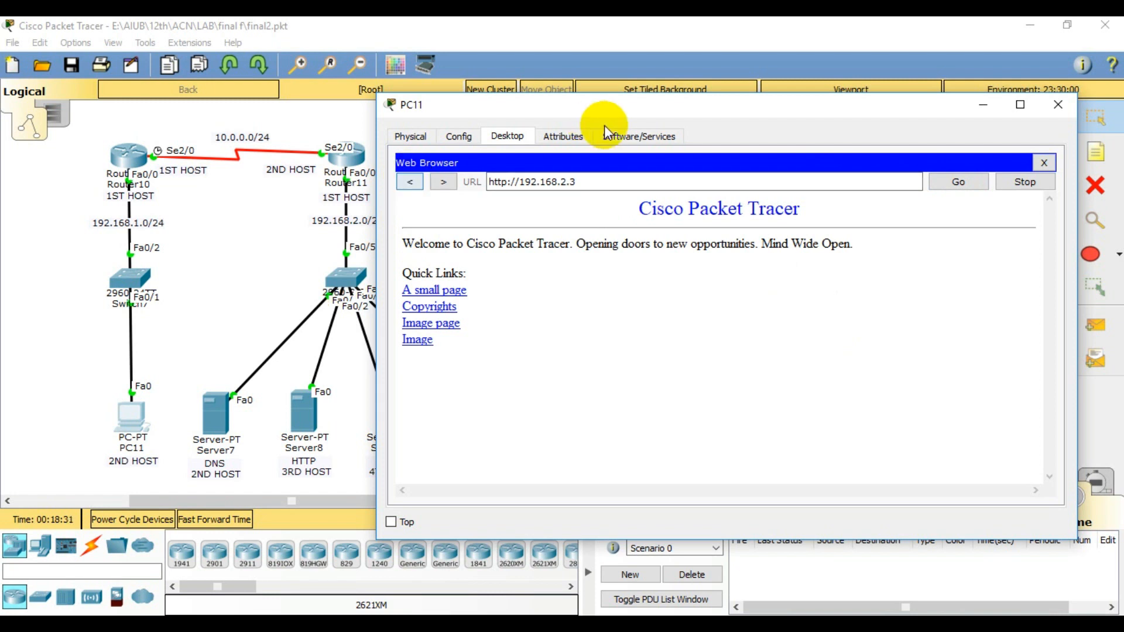
left_click(1044, 163)
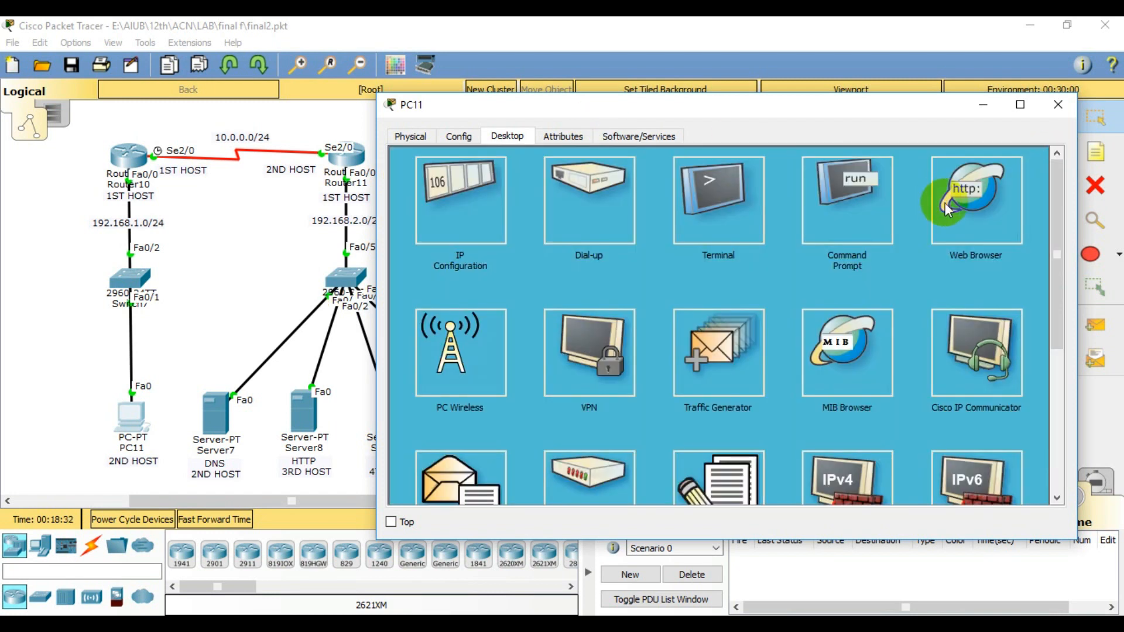
left_click(978, 211)
left_click(647, 183)
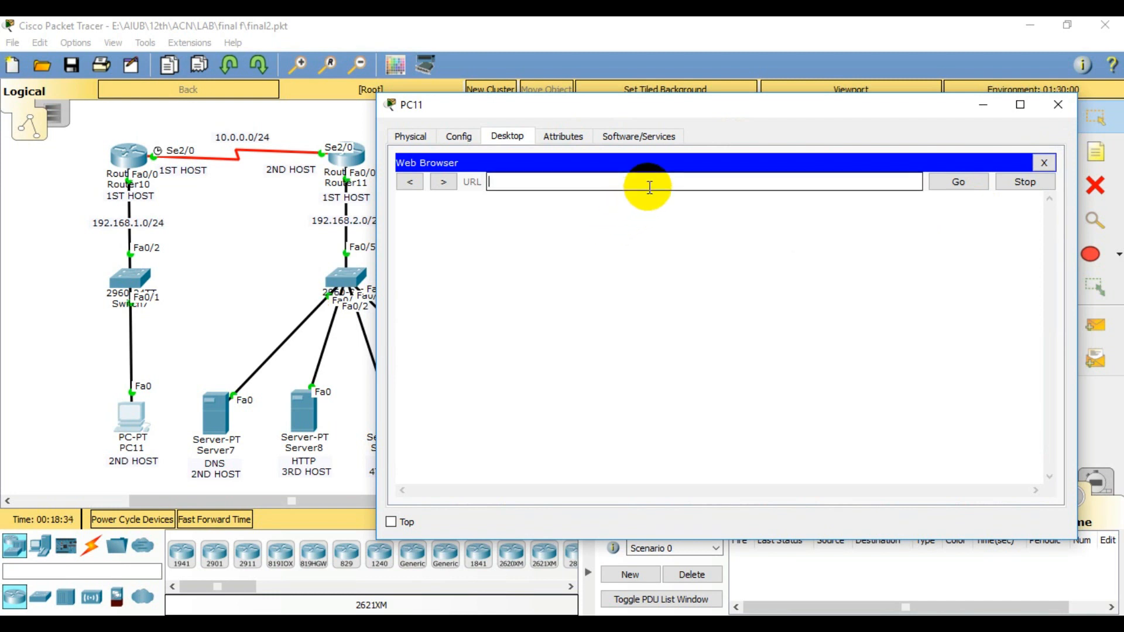
type("www")
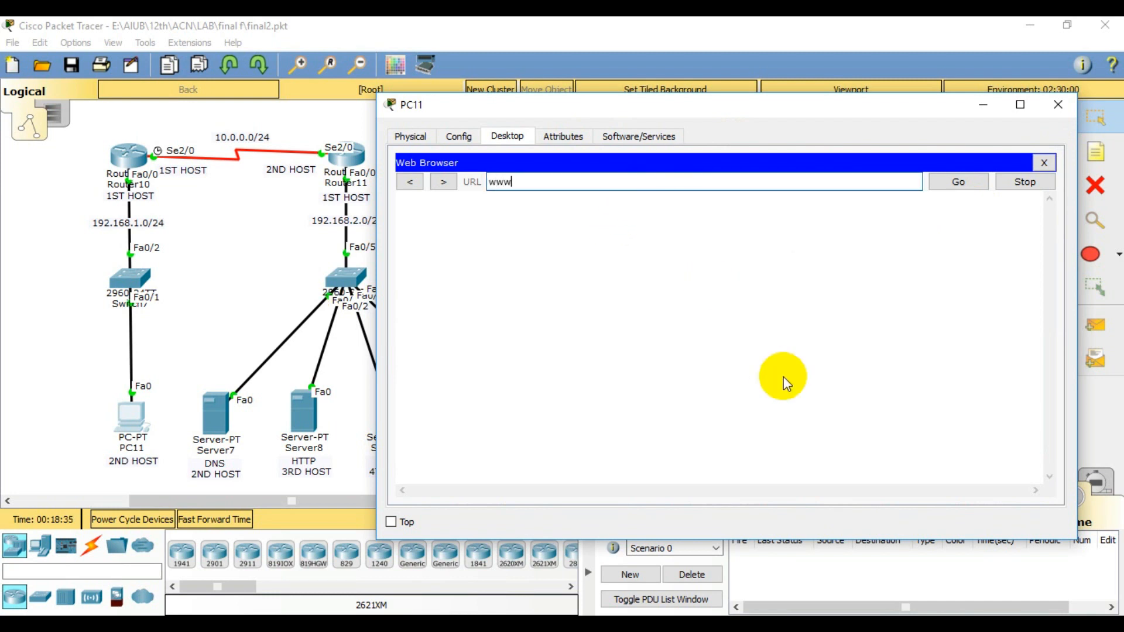
type(".ftorial.com")
left_click(960, 182)
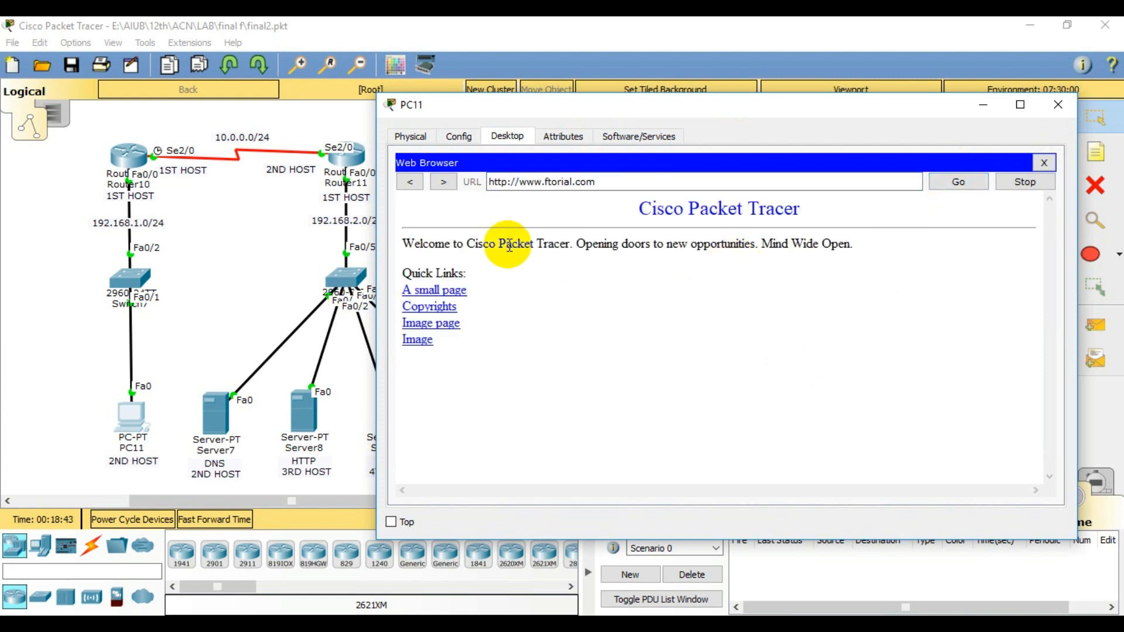
Step: Highlight the contents of the loaded web page on PC11, and minimise its window
left_click_drag(406, 199, 804, 356)
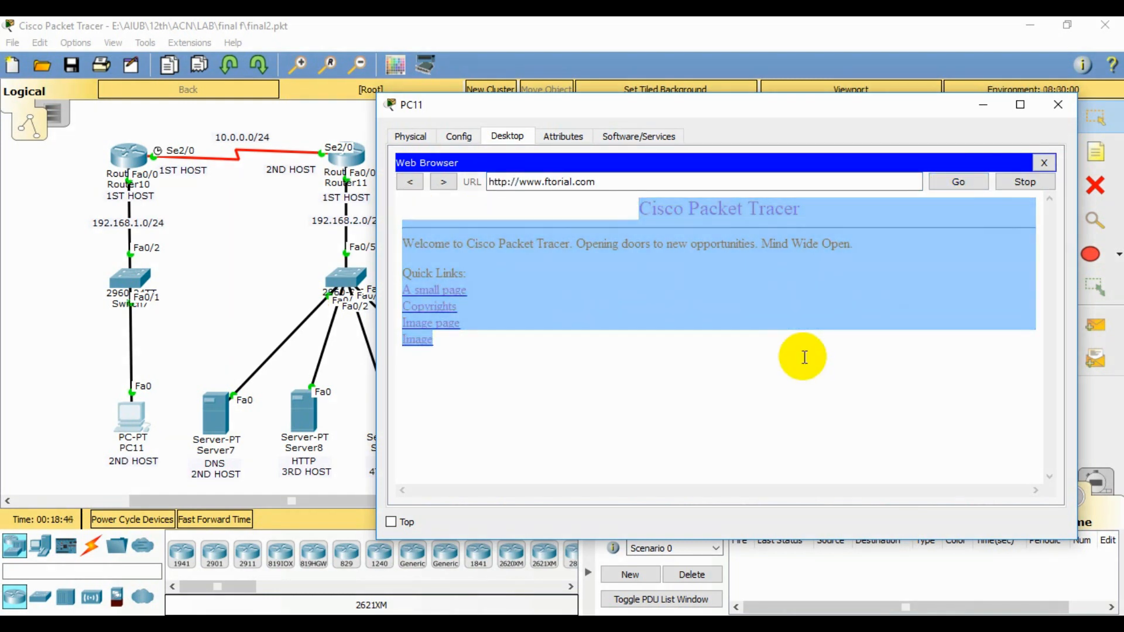
left_click(805, 357)
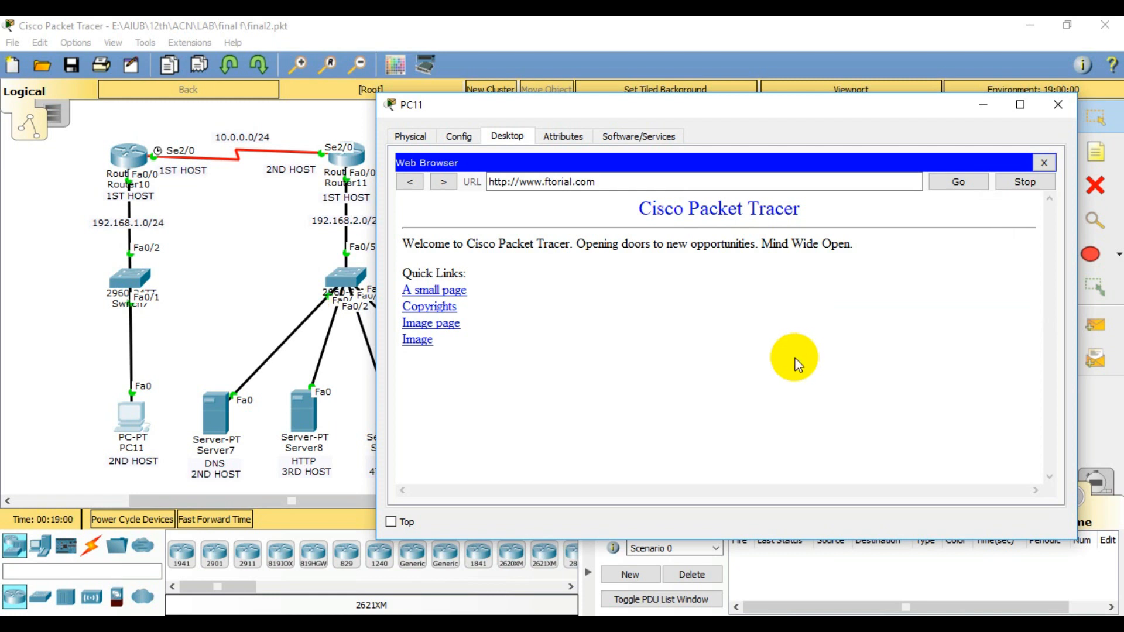
left_click_drag(404, 202, 778, 297)
left_click(778, 298)
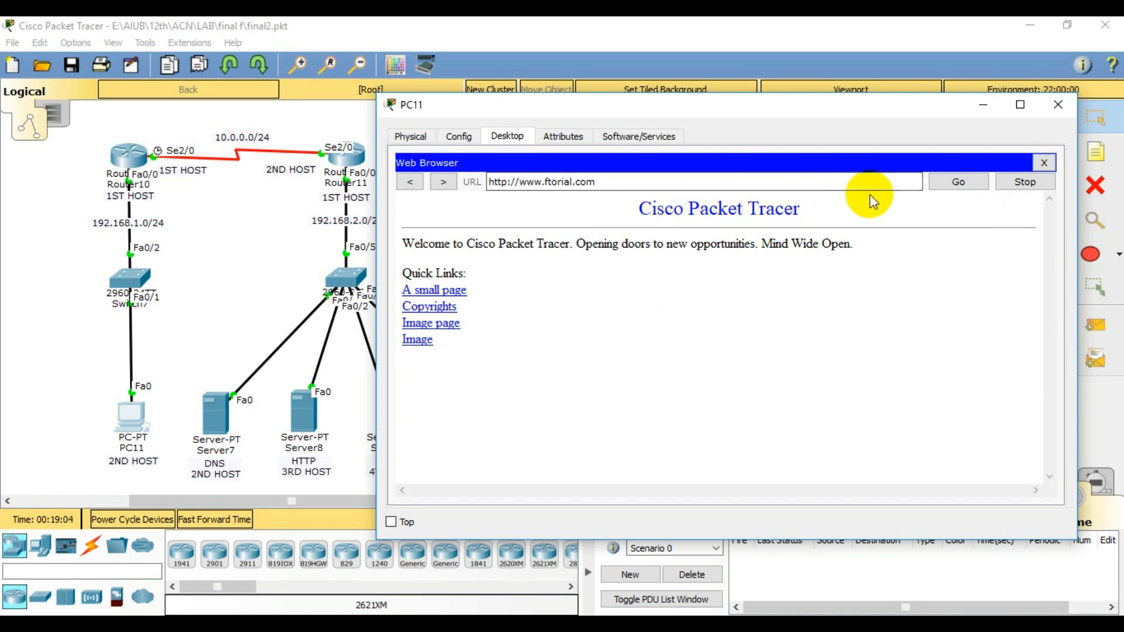
left_click_drag(404, 195, 527, 351)
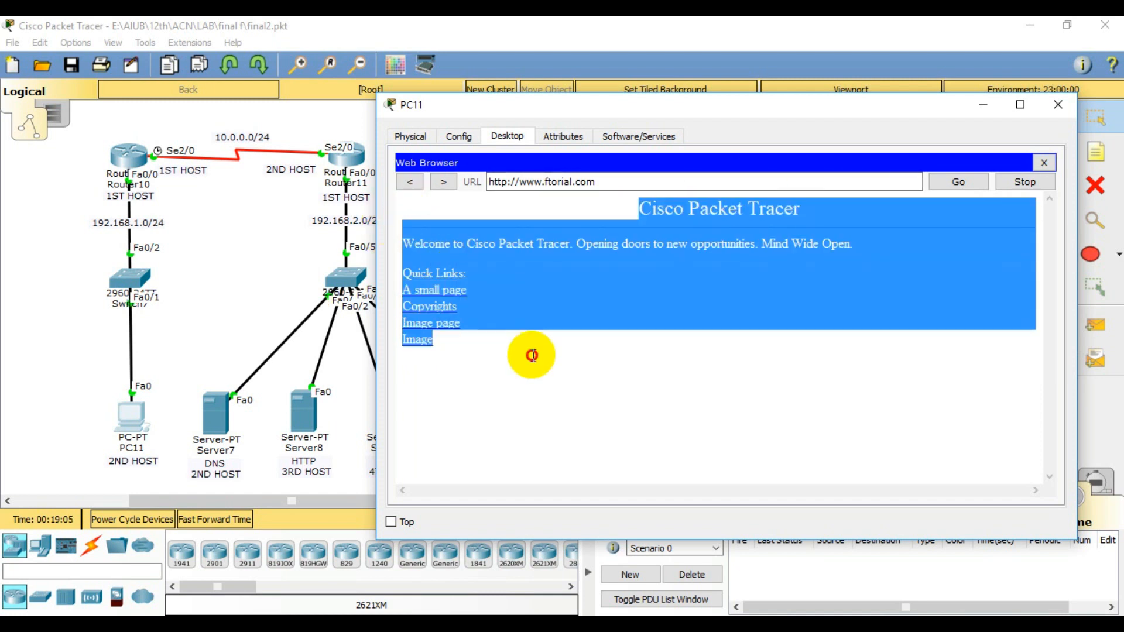
left_click(632, 329)
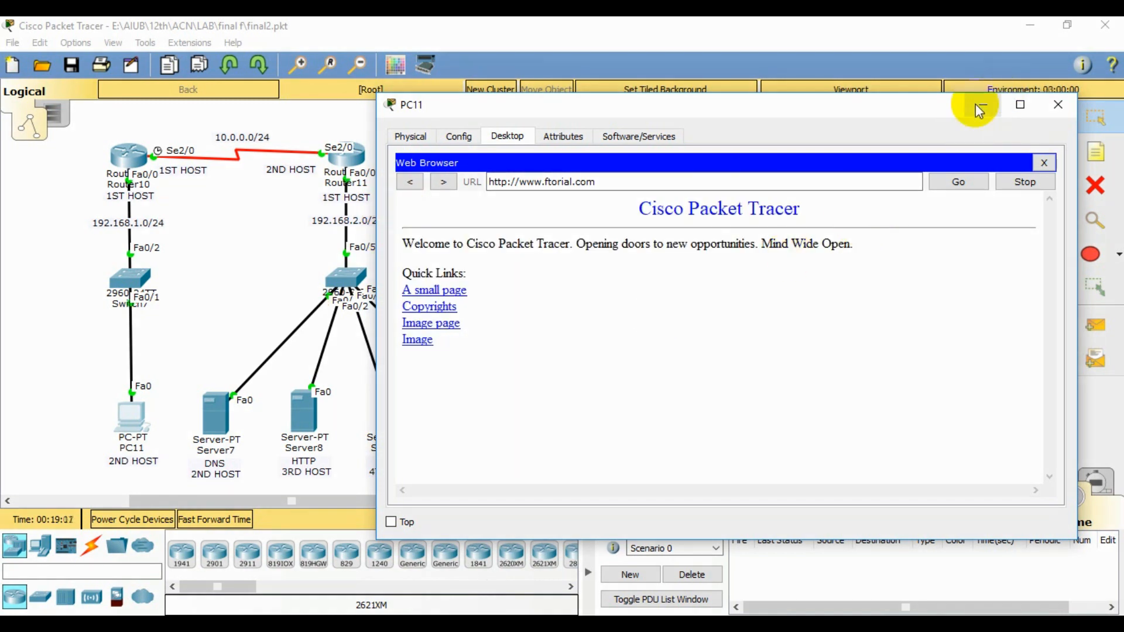
left_click(977, 106)
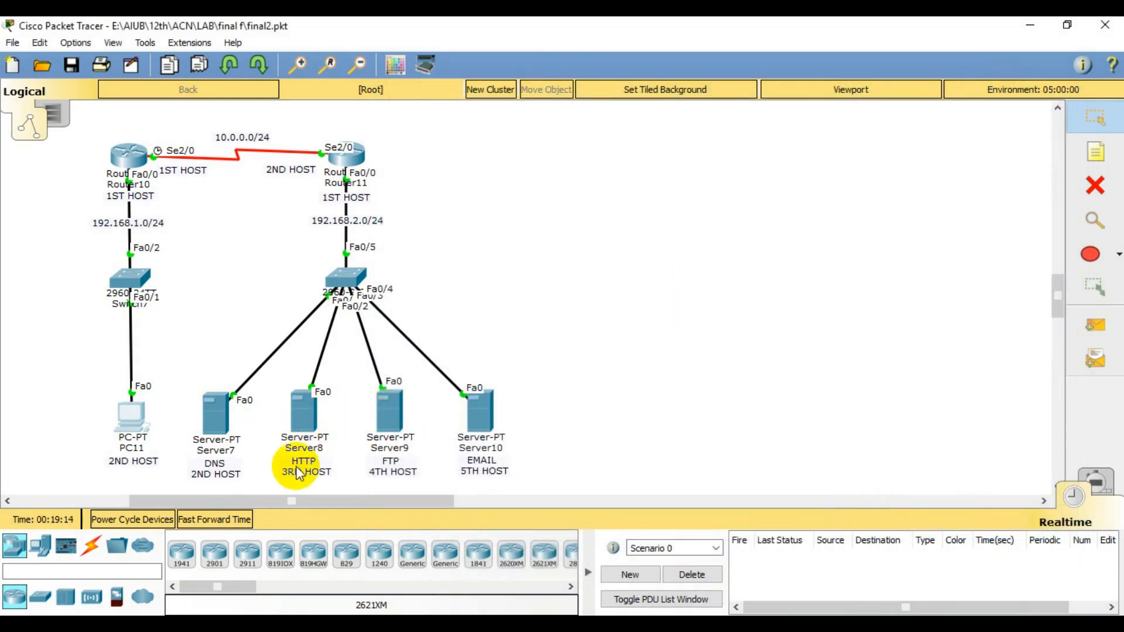
Step: Open index.html for editing in Server8's HTTP service, keeping the topology in view beside the window
left_click(301, 416)
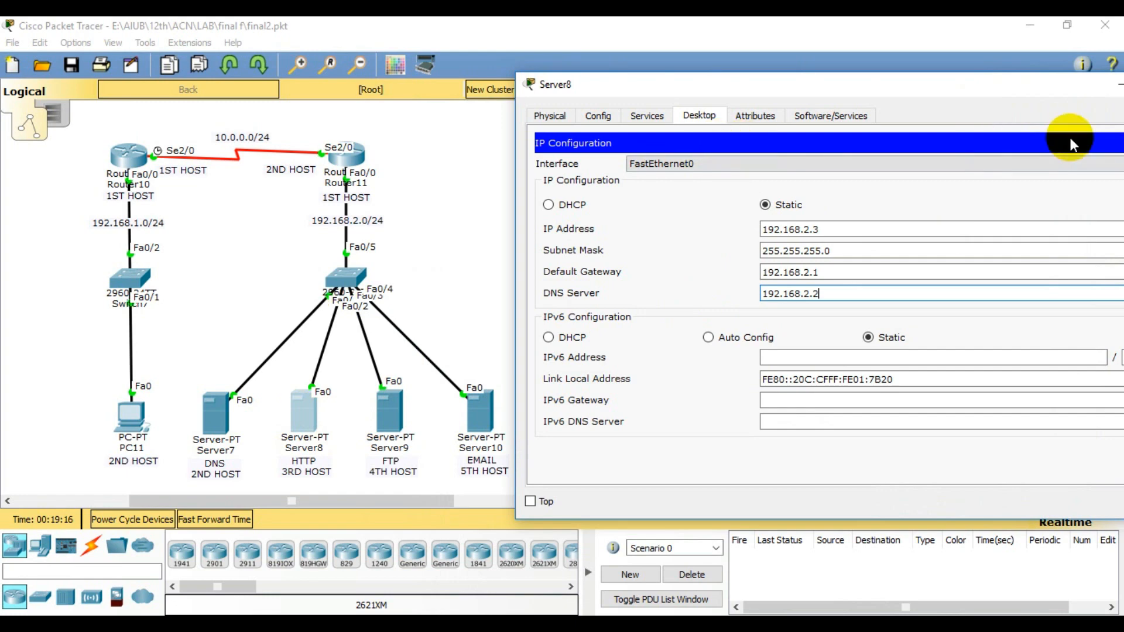
left_click_drag(1019, 83, 945, 87)
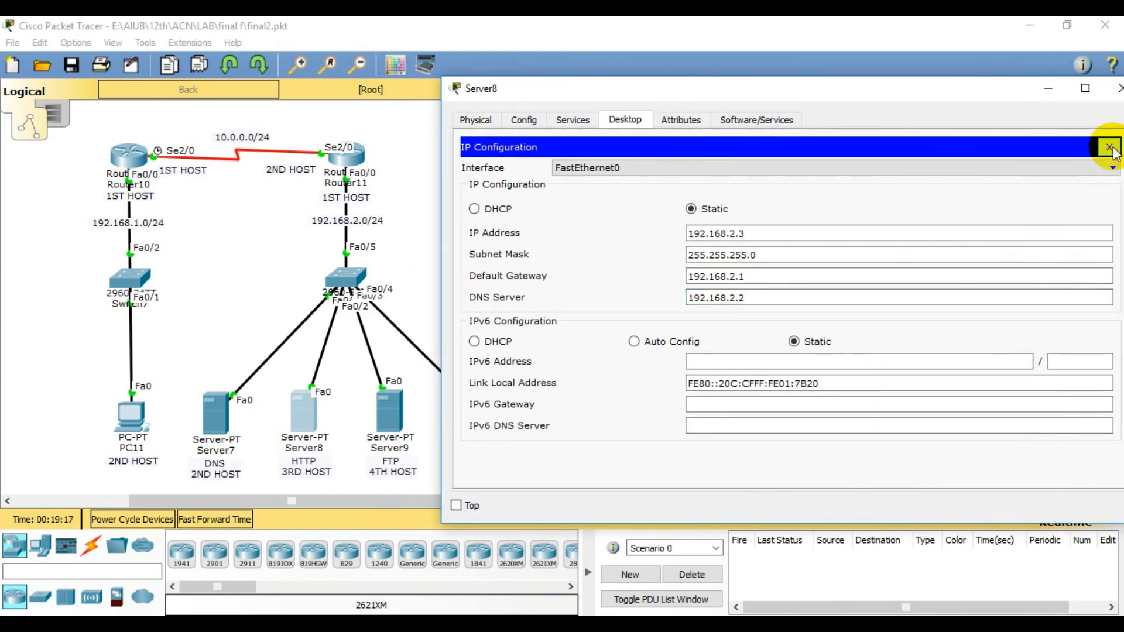
left_click(1109, 148)
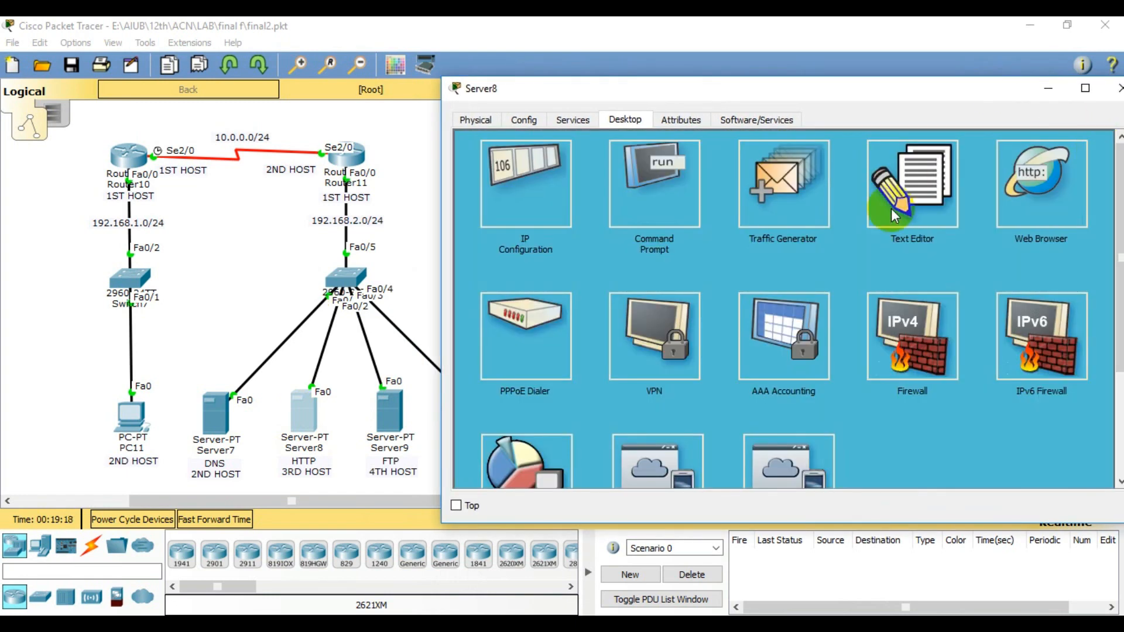
left_click(574, 117)
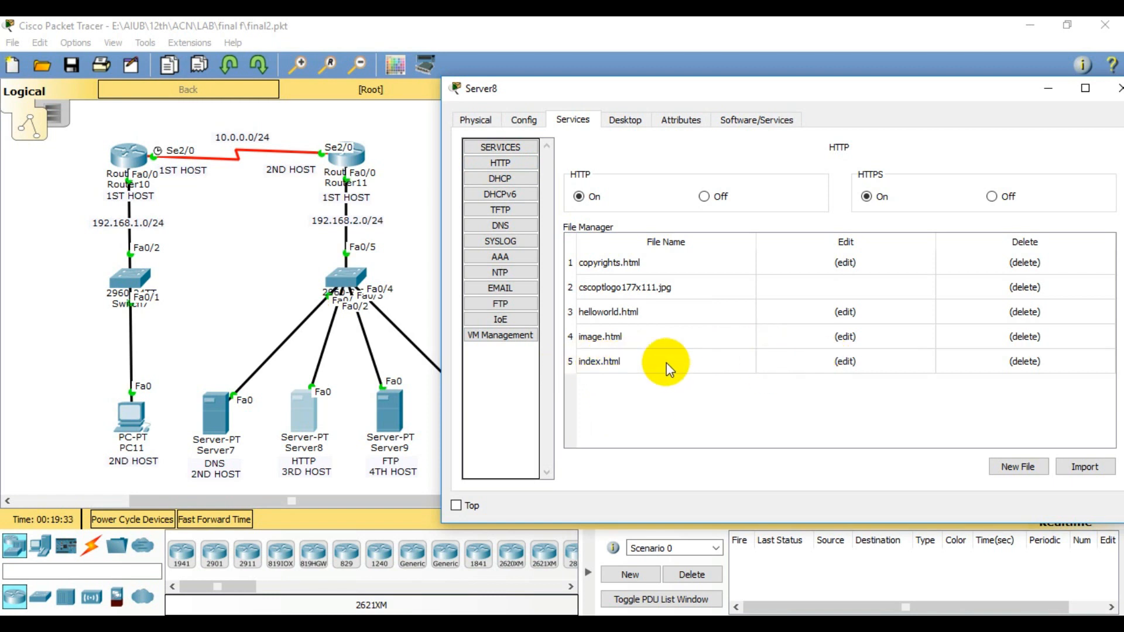
left_click(845, 361)
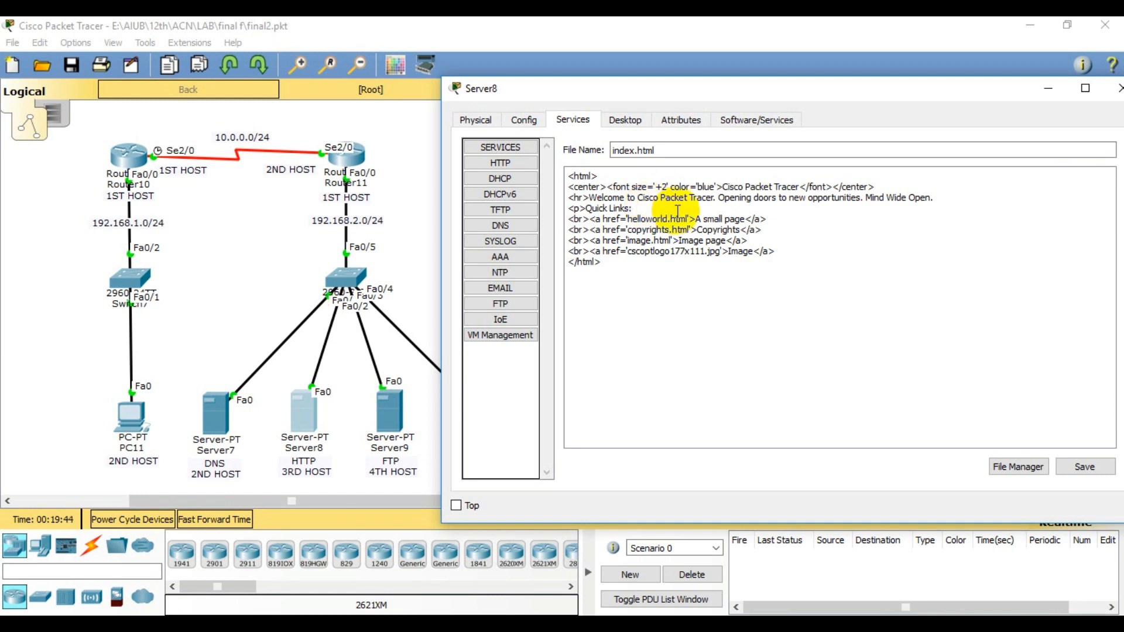
Step: Replace the heading text "Cisco Packet Tracer" in index.html with "FTorial"
left_click(724, 186)
left_click_drag(724, 186, 799, 188)
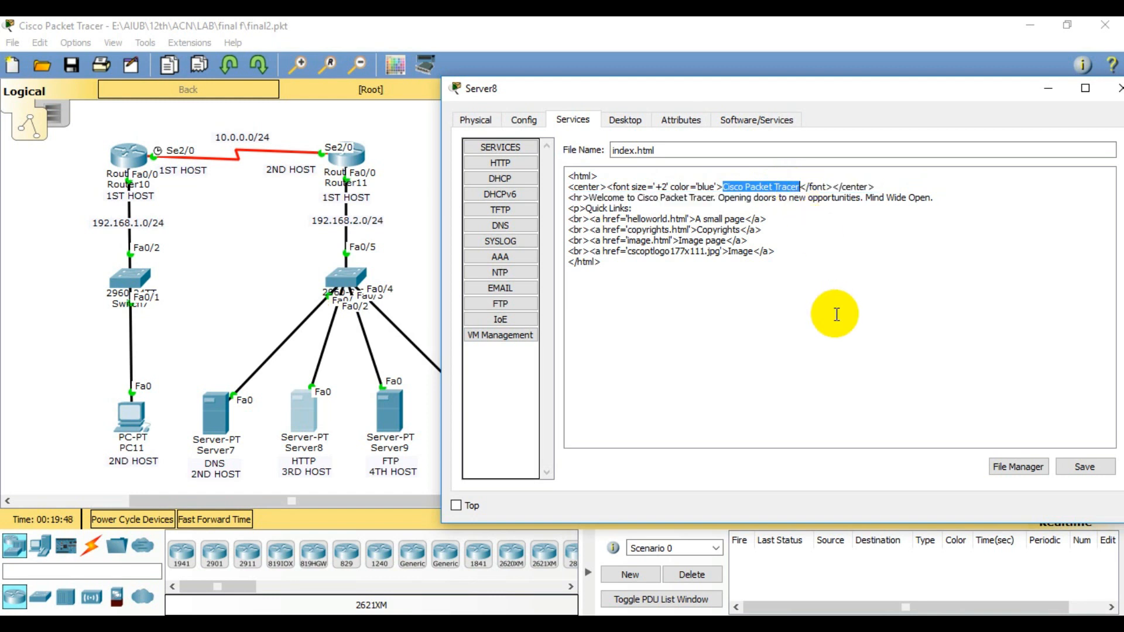
type("FT")
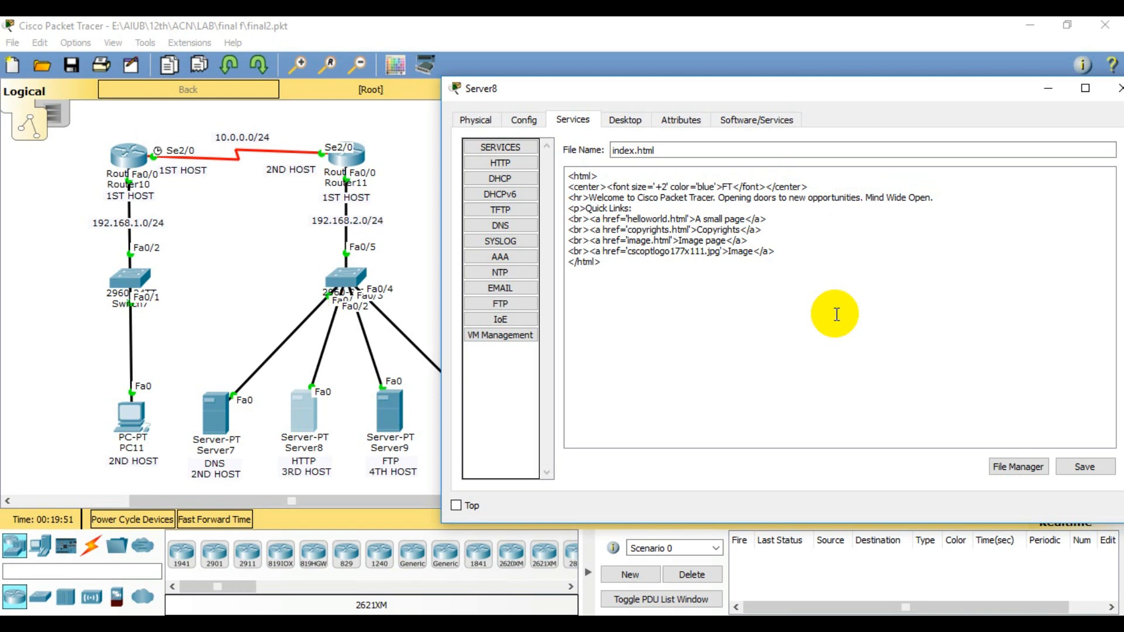
type("orial")
left_click_drag(722, 187, 751, 187)
left_click(726, 188)
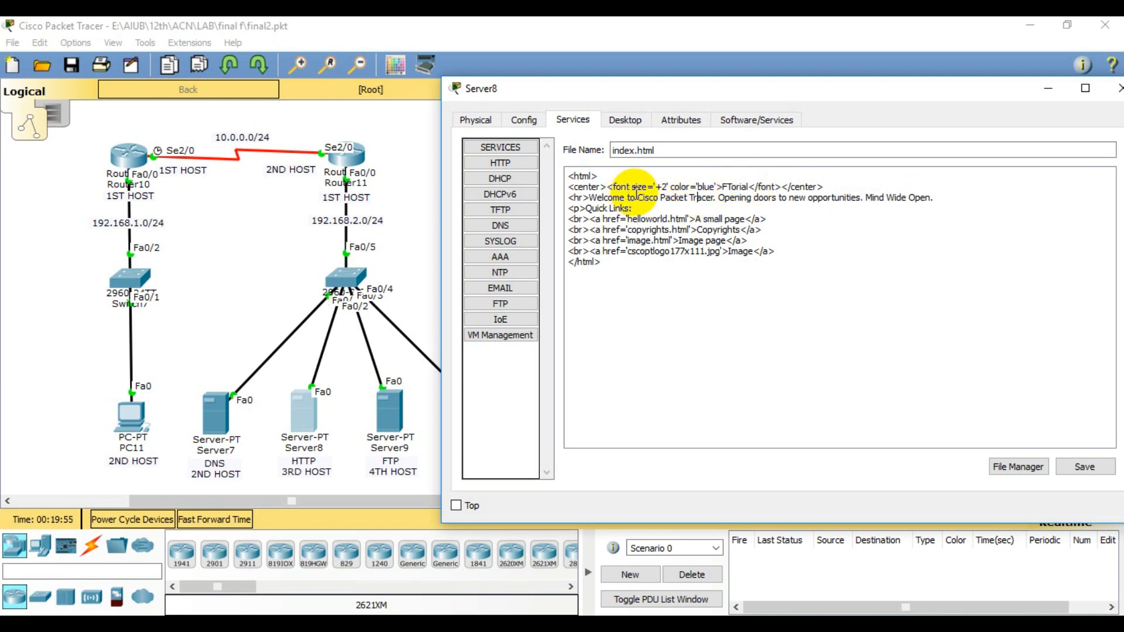
Step: Change the welcome line in index.html to "Welcome to FTorial." and save the page, overwriting the existing file
left_click_drag(638, 194, 717, 197)
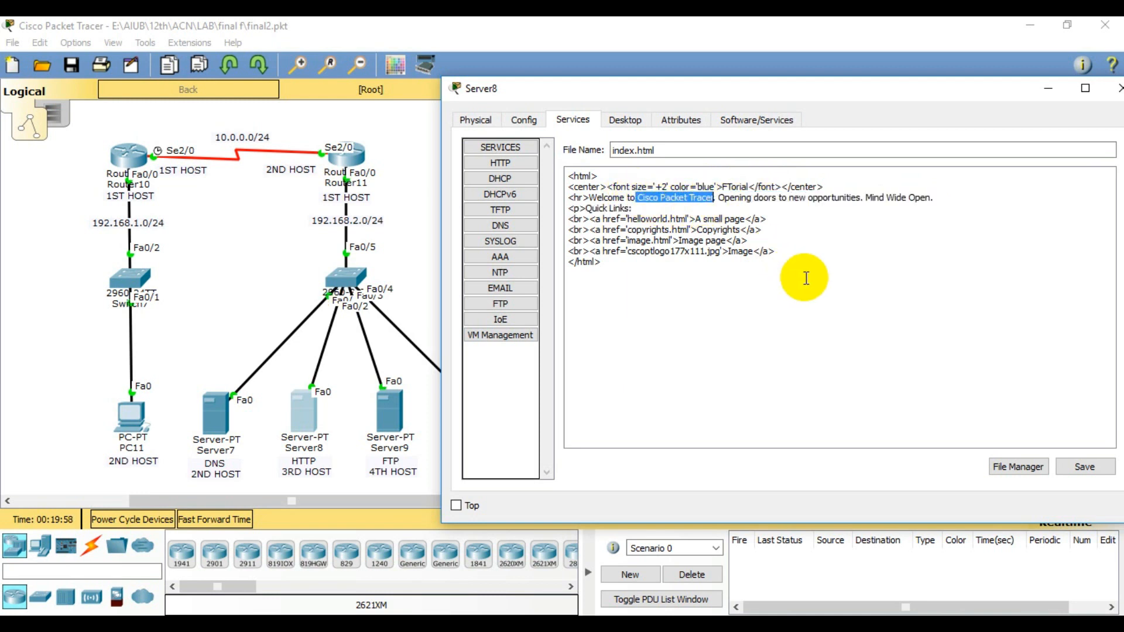
type("FTo")
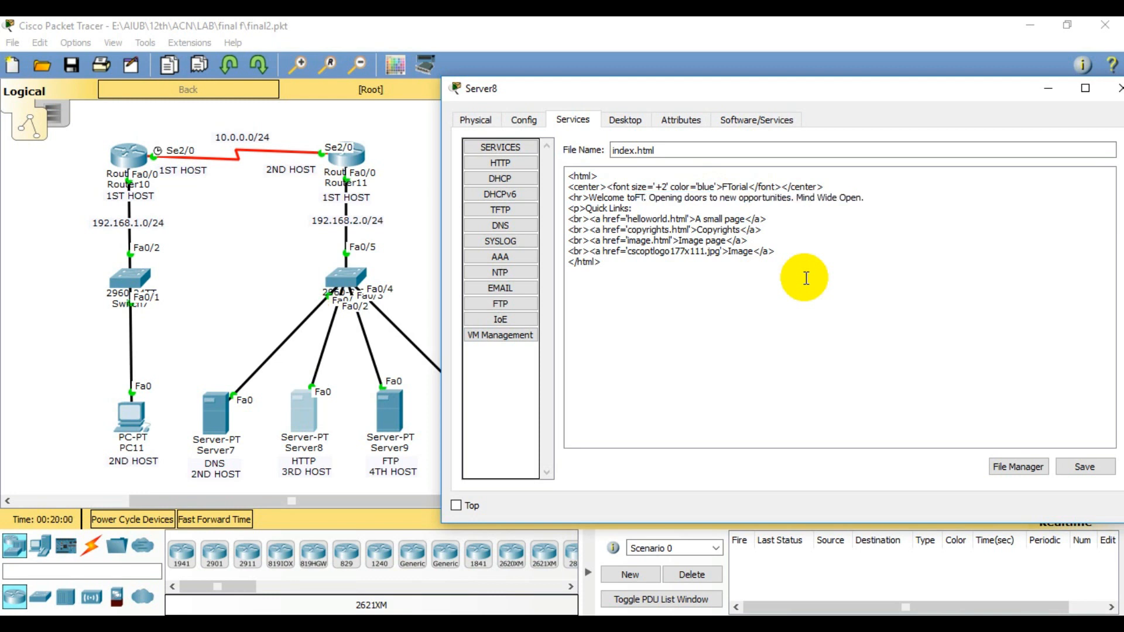
type("rial.")
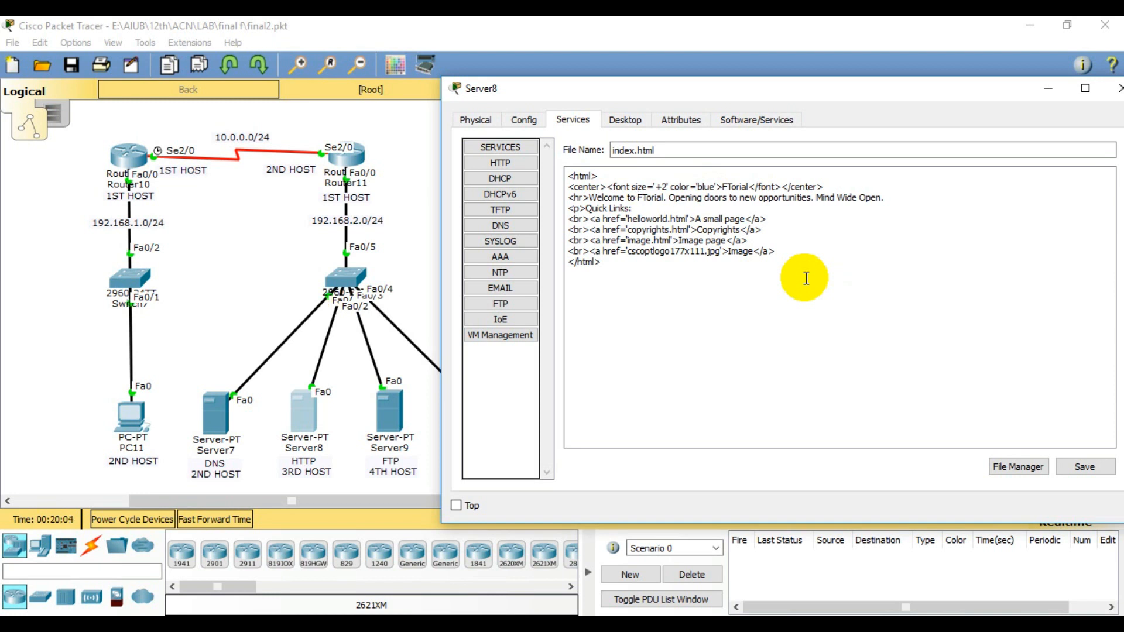
left_click(1081, 467)
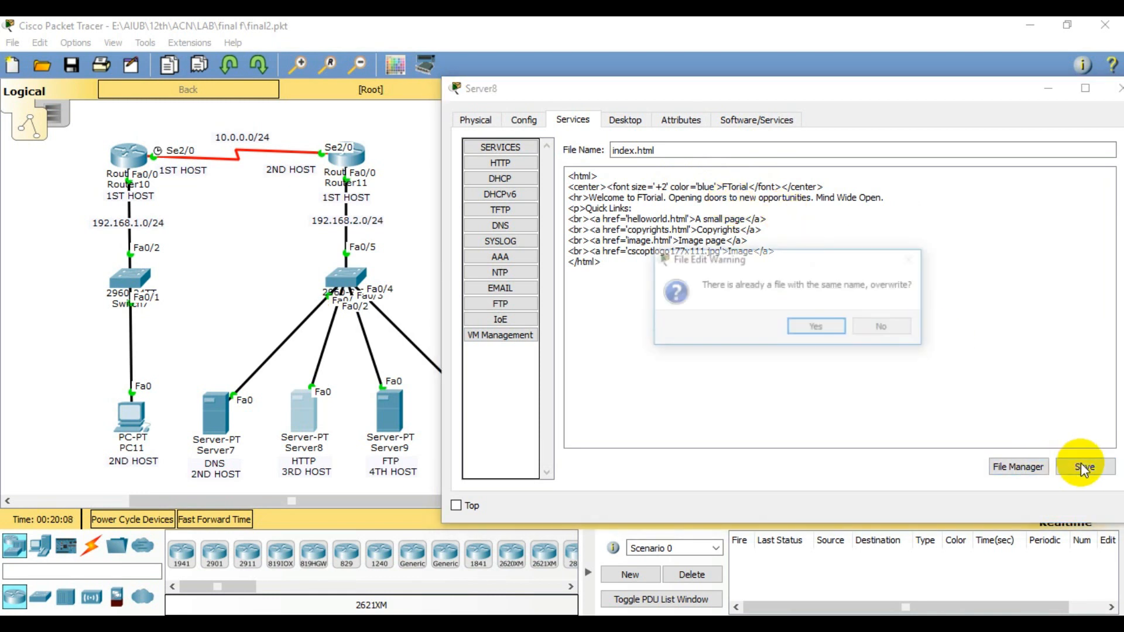
key("Return")
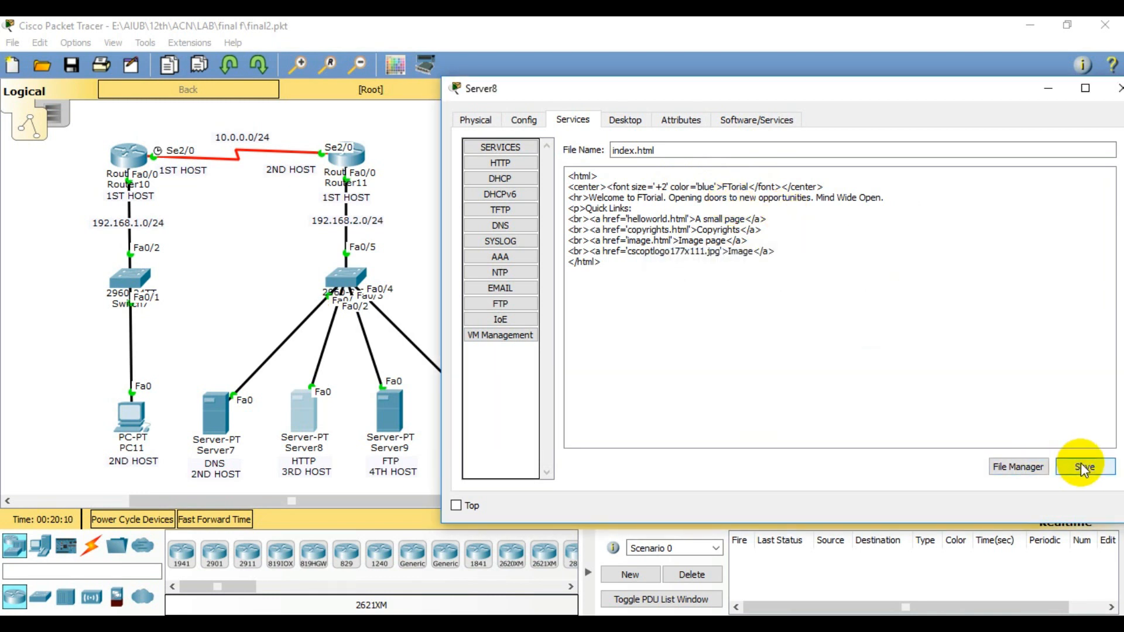
left_click(132, 443)
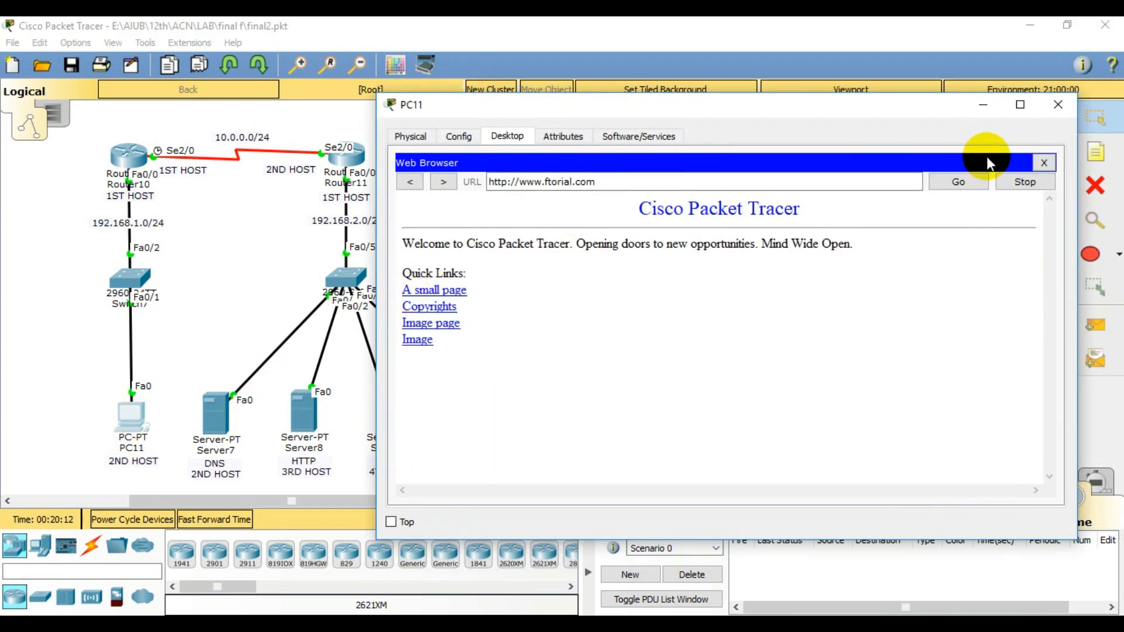
left_click(957, 178)
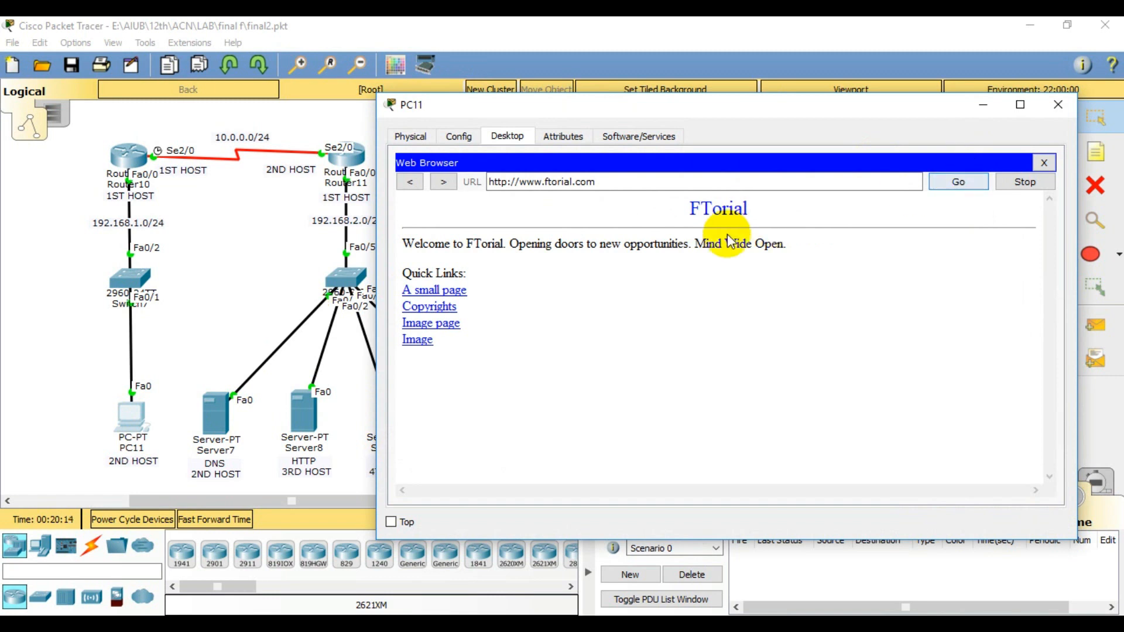
left_click_drag(689, 211, 760, 211)
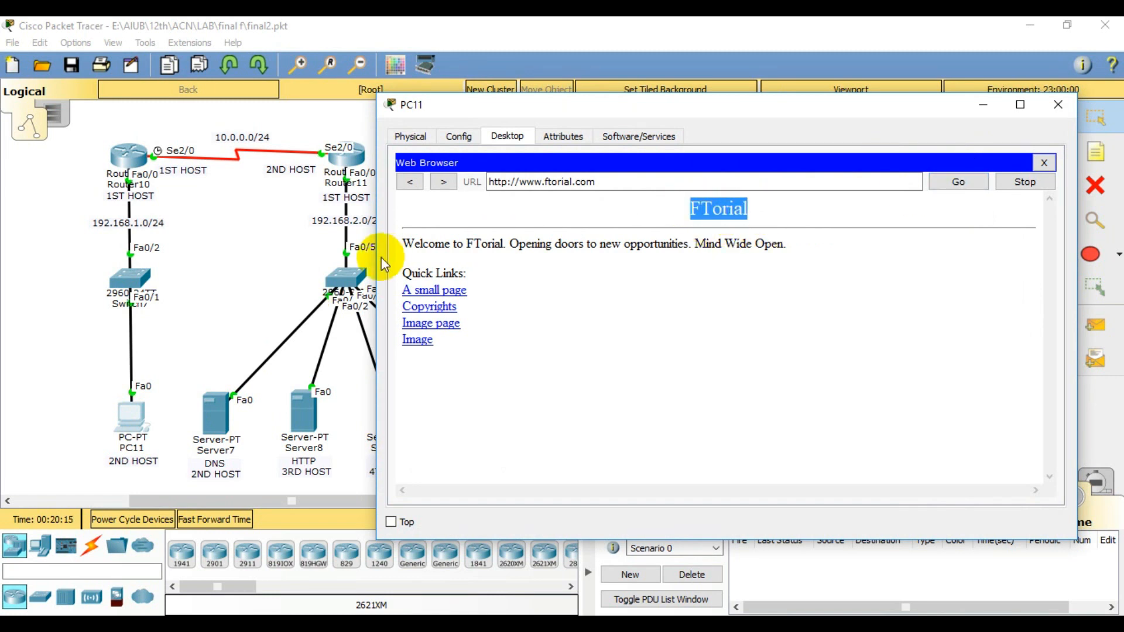
left_click_drag(467, 244, 510, 245)
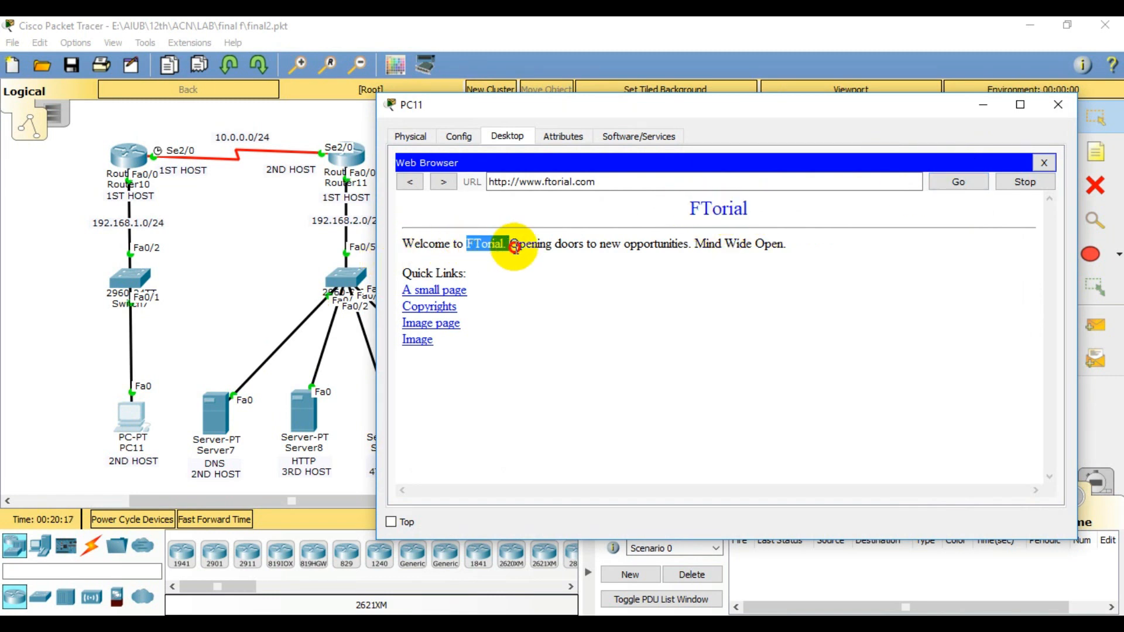
left_click(570, 286)
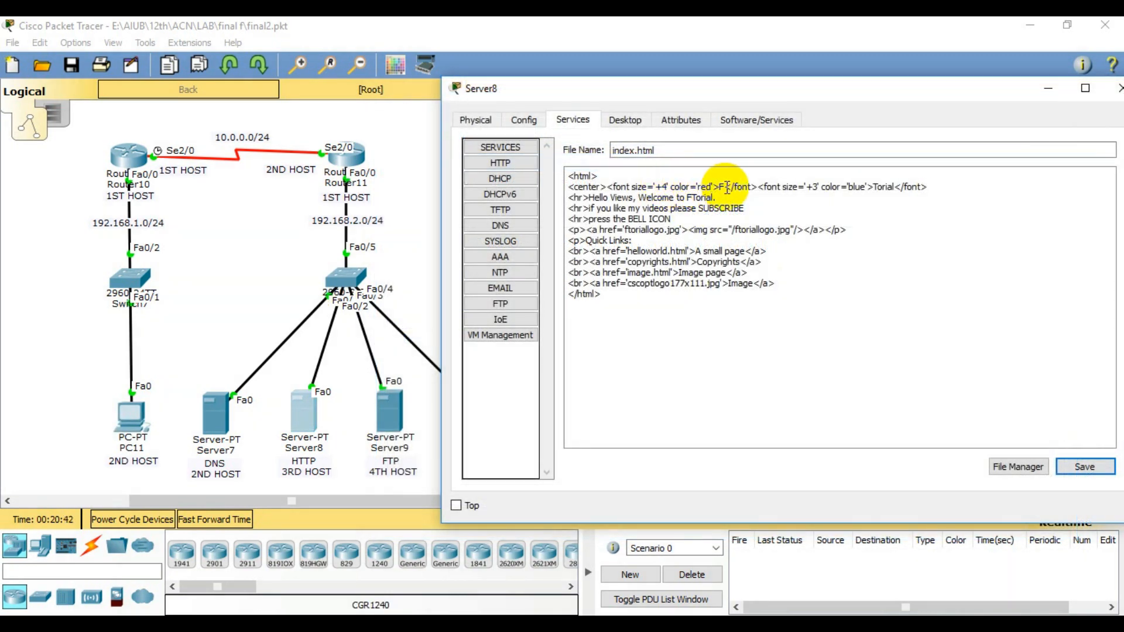
Step: Highlight the red and blue font colour values and the greeting lines in Server8's index.html code
left_click_drag(653, 187, 702, 187)
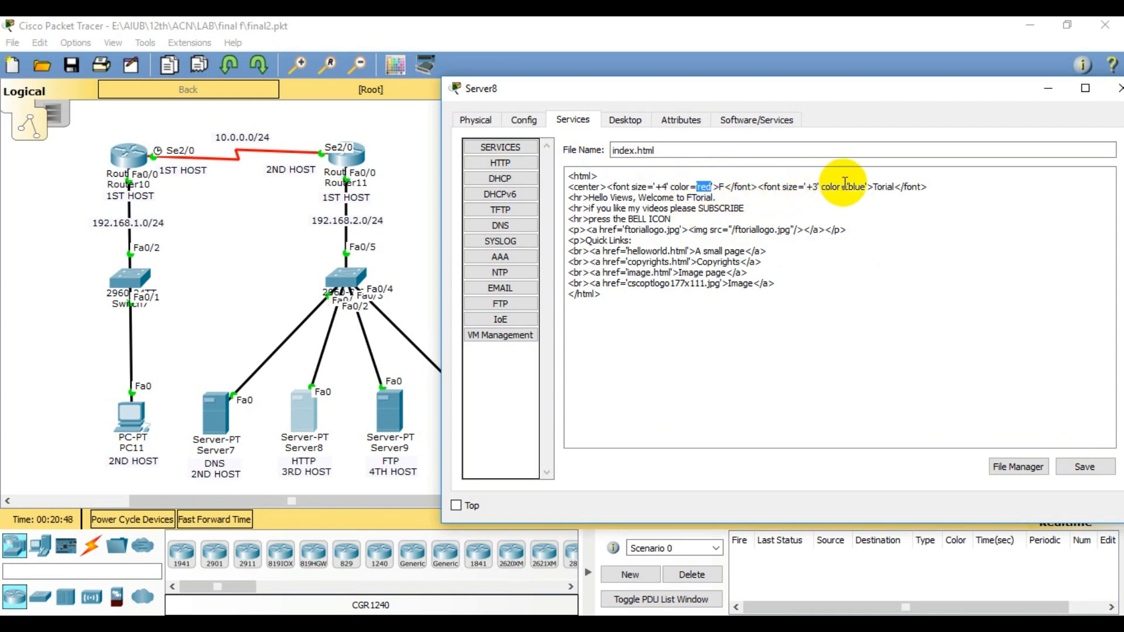
left_click_drag(819, 187, 847, 186)
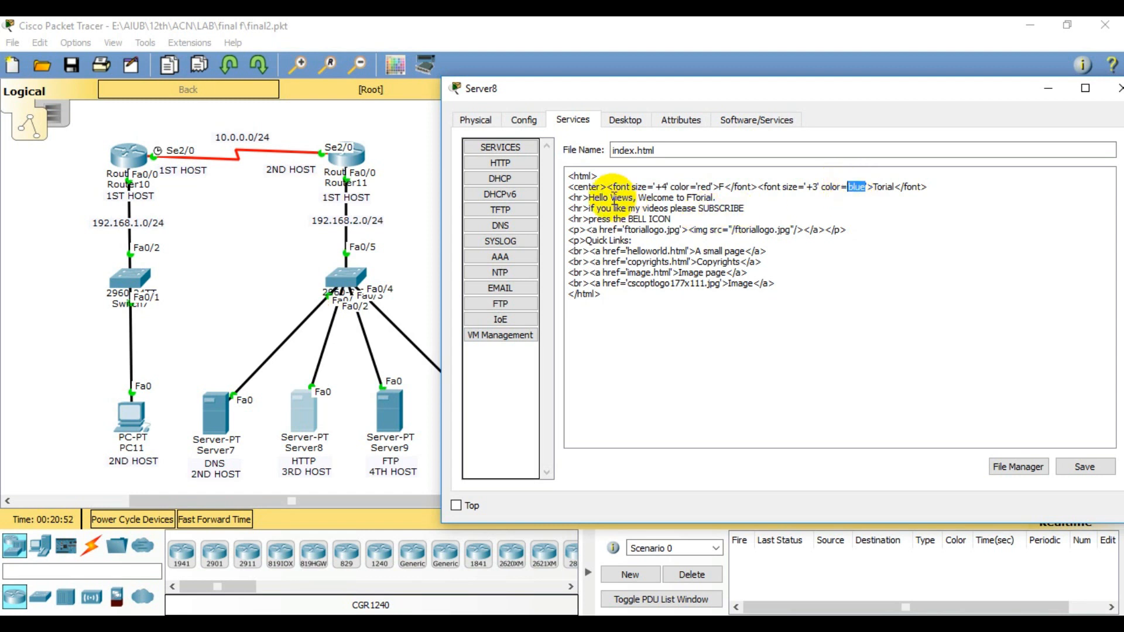
left_click_drag(589, 197, 691, 212)
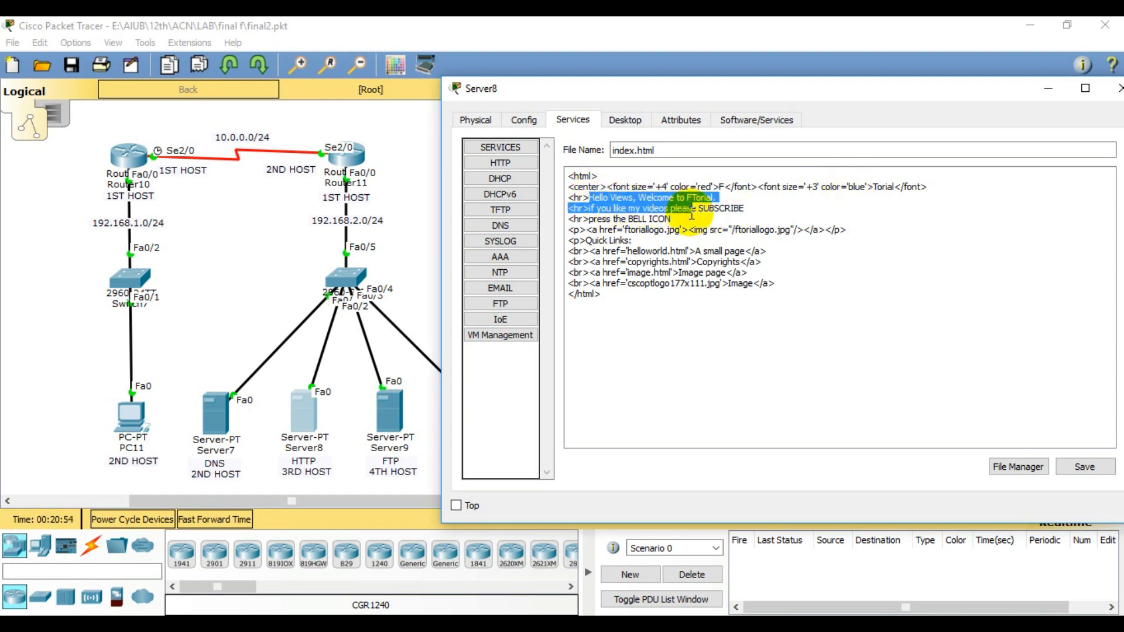
Step: Highlight the logo image and quick-link lines in Server8's index.html, then save the page, overwriting the existing file
left_click(578, 187)
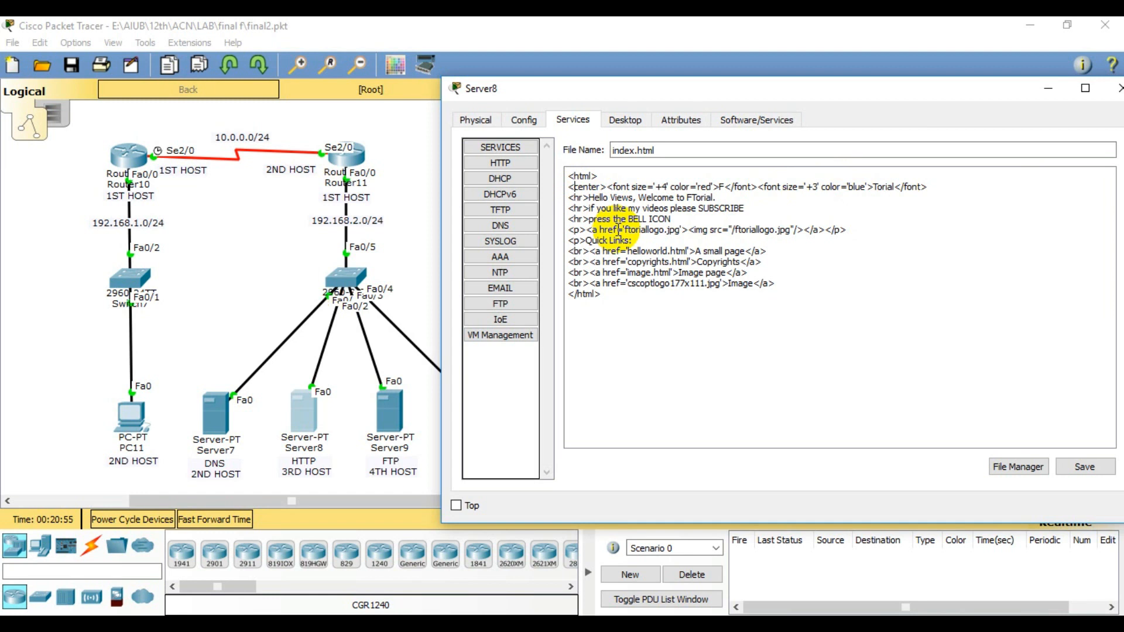
left_click_drag(580, 229, 710, 311)
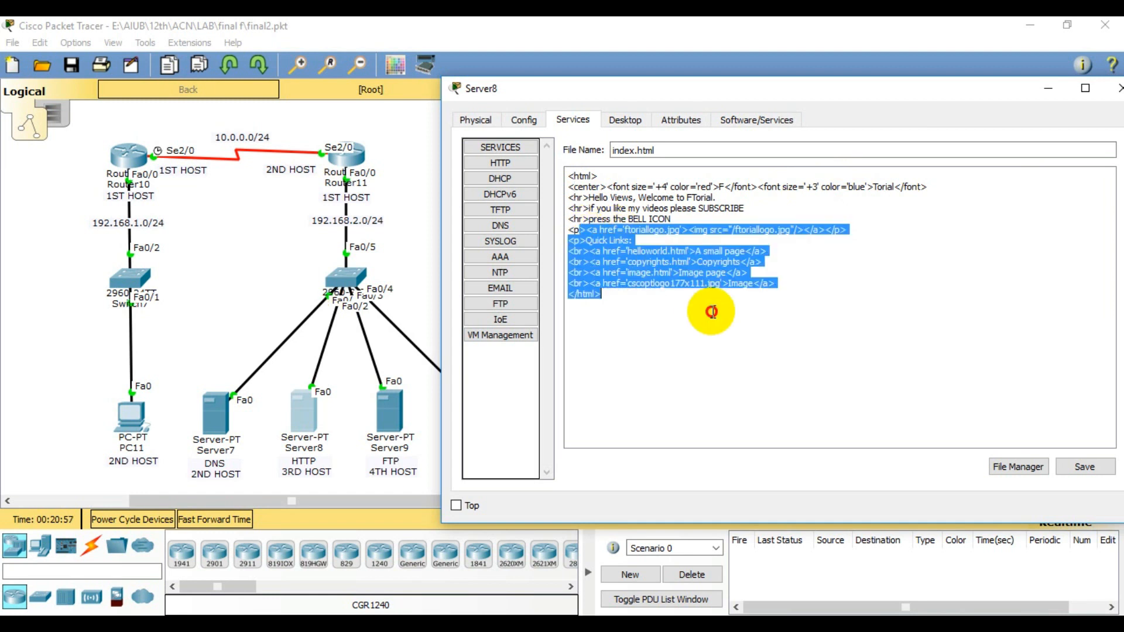
left_click(670, 265)
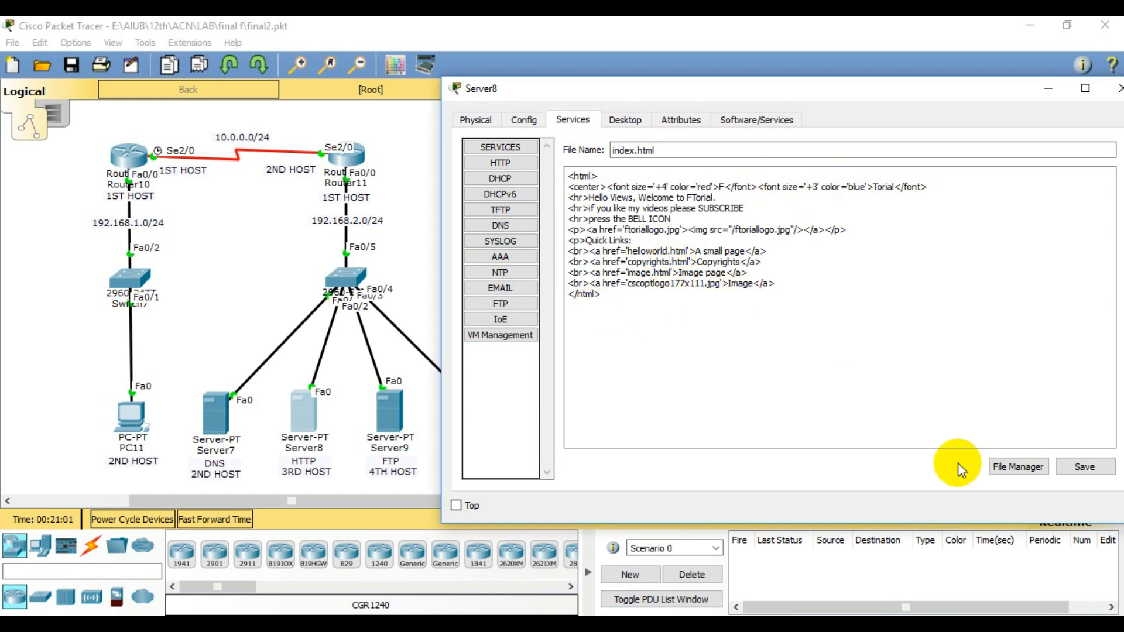
left_click(1085, 467)
key("Return")
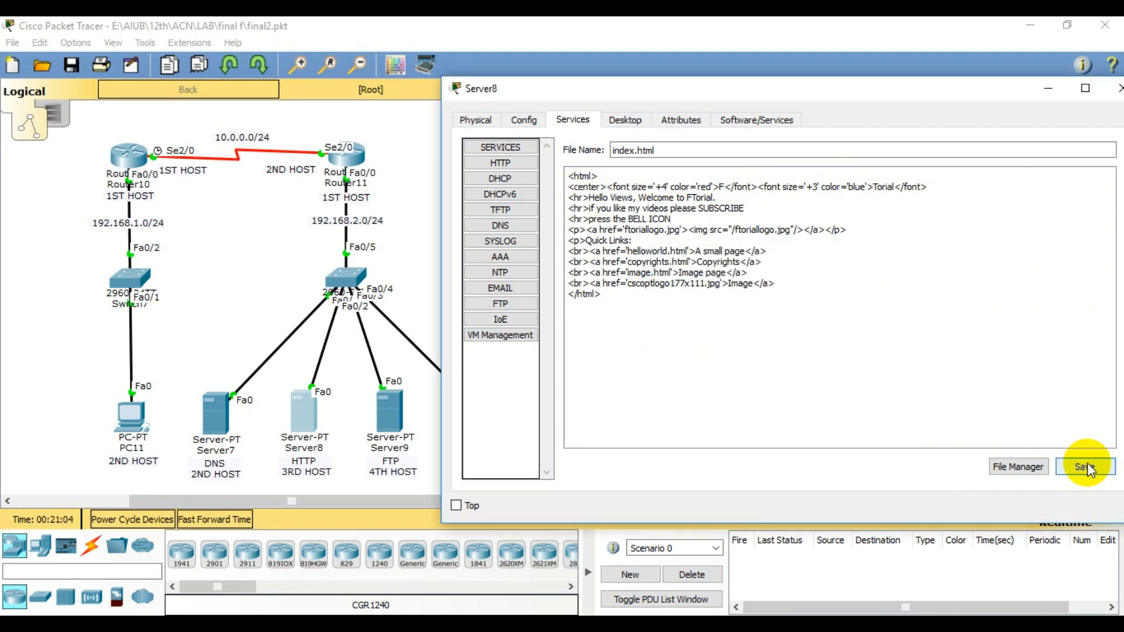
left_click(119, 405)
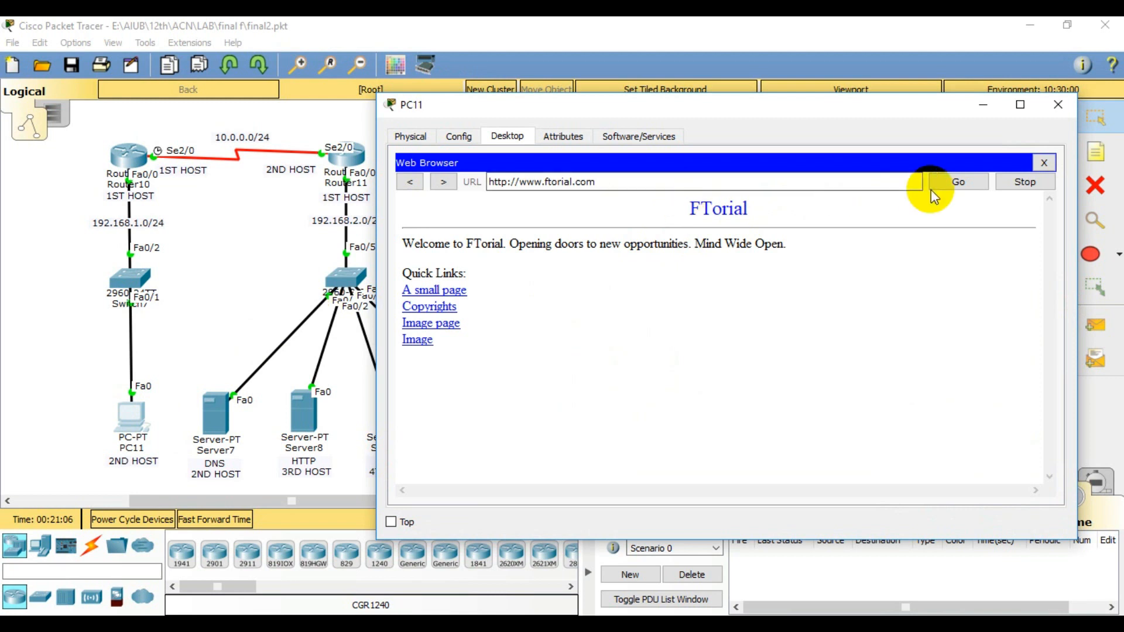
left_click(945, 189)
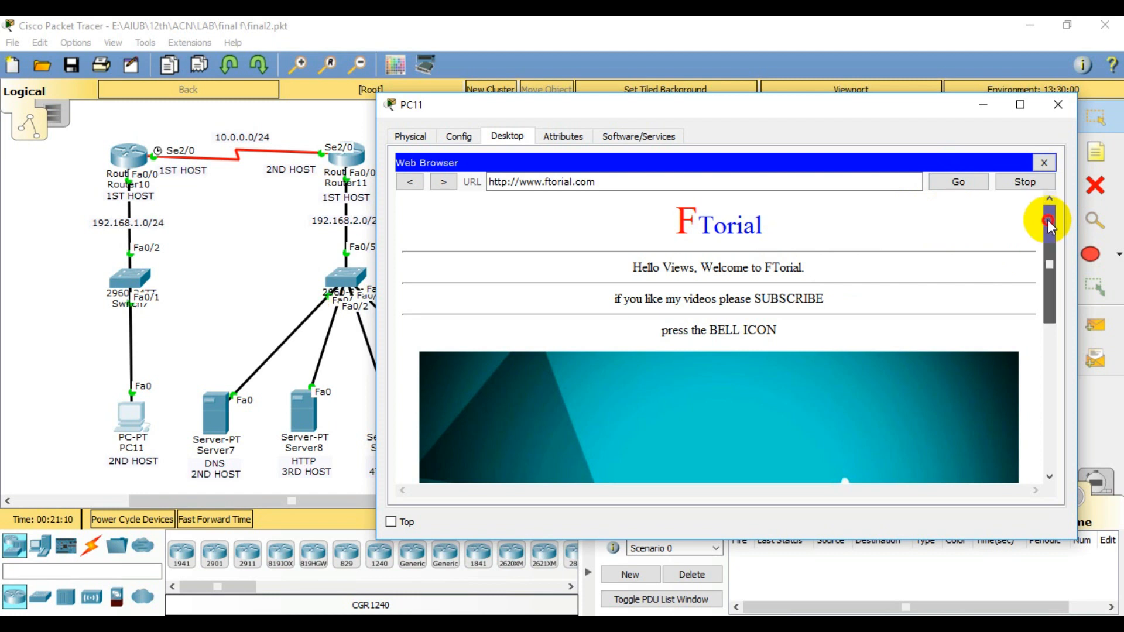
left_click_drag(1052, 220, 1058, 276)
left_click_drag(1060, 302, 1052, 322)
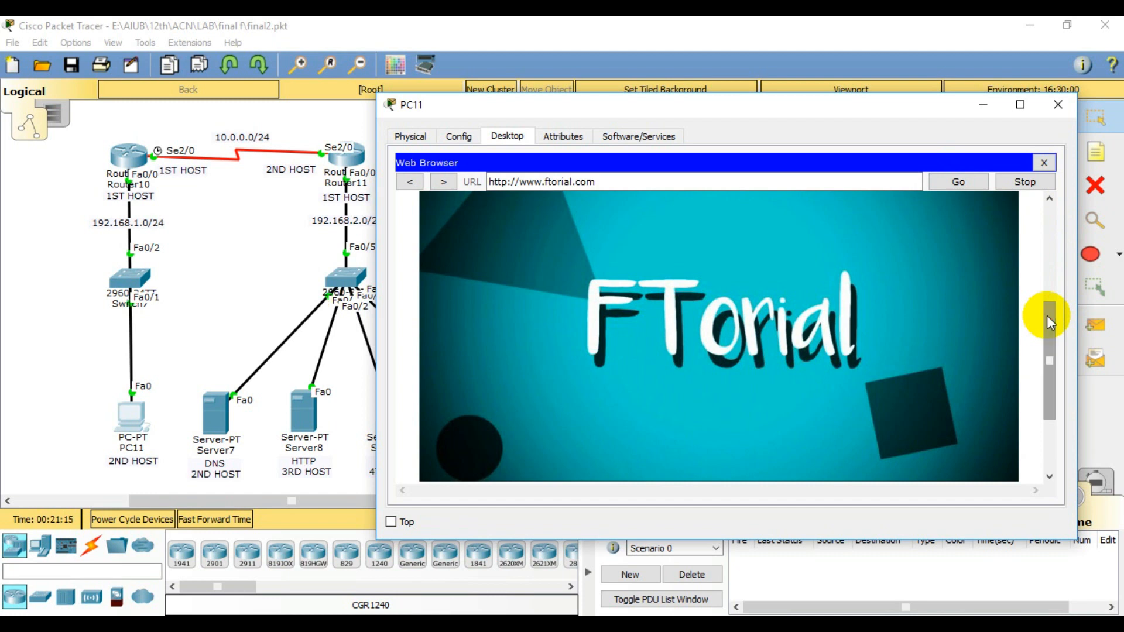
left_click(982, 103)
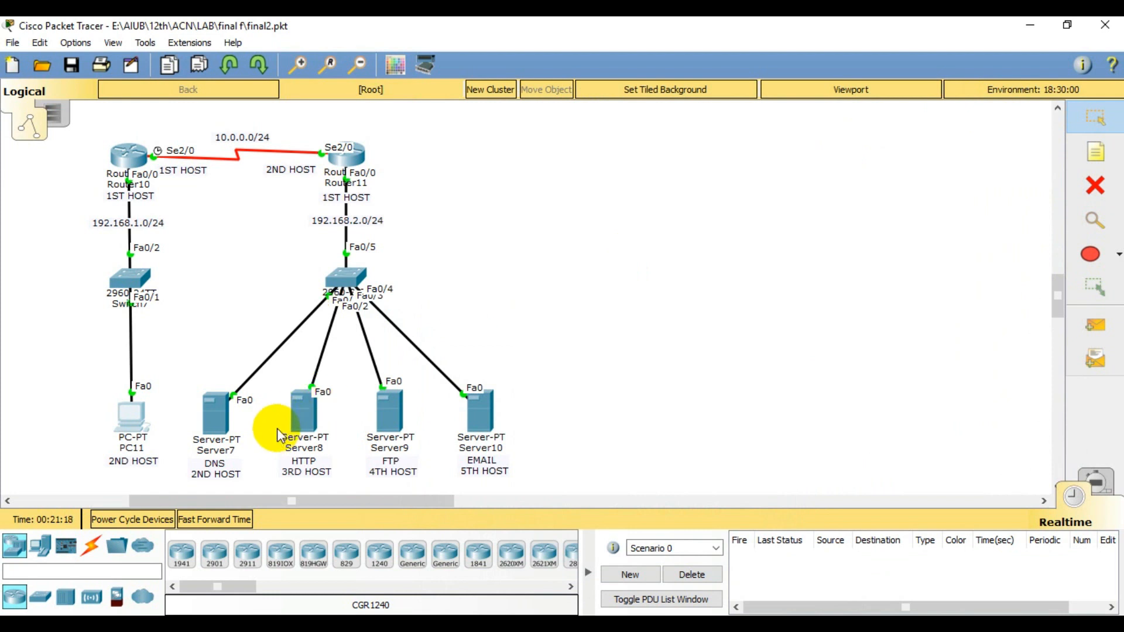
Step: Highlight the href attribute and the file name ftoriallogo.jpg in the image line of Server8's index.html
left_click(299, 416)
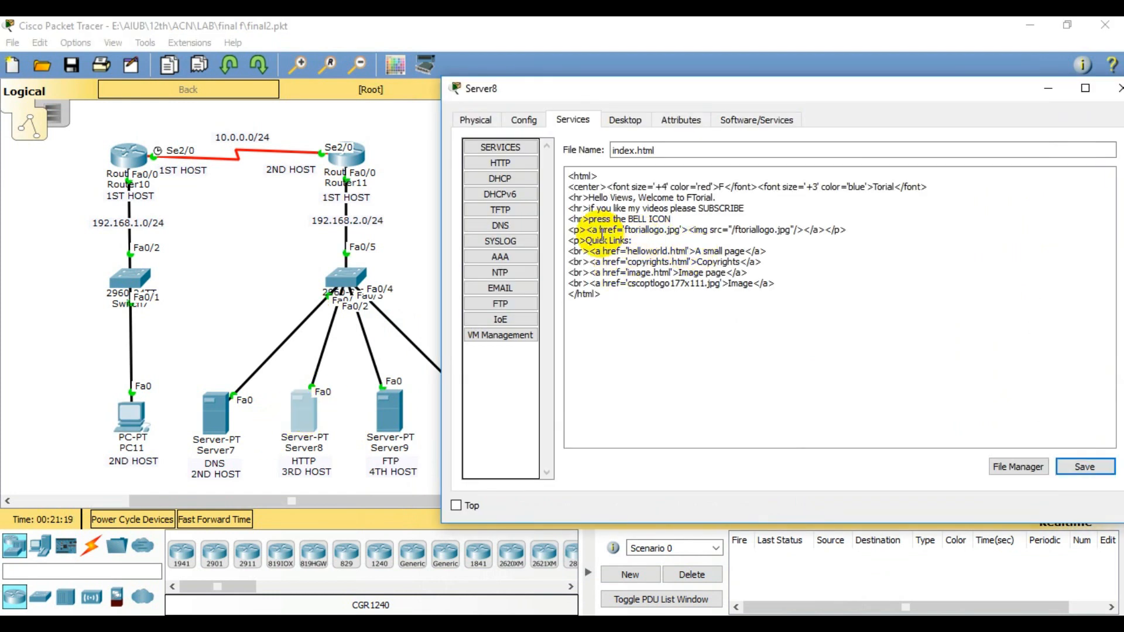
left_click_drag(599, 230, 643, 230)
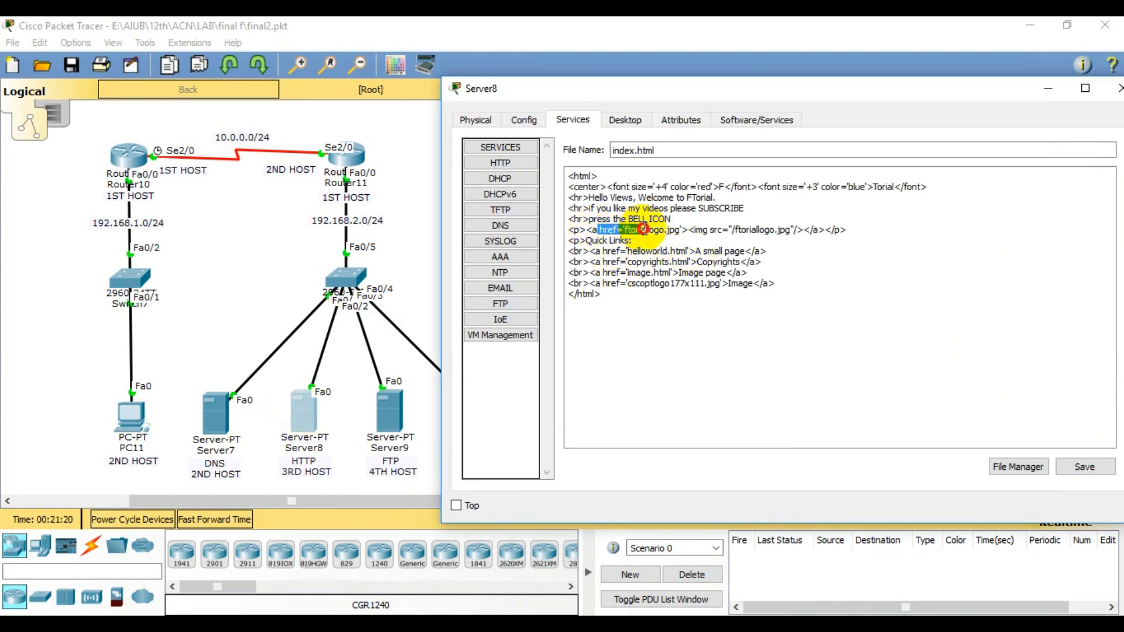
left_click(626, 230)
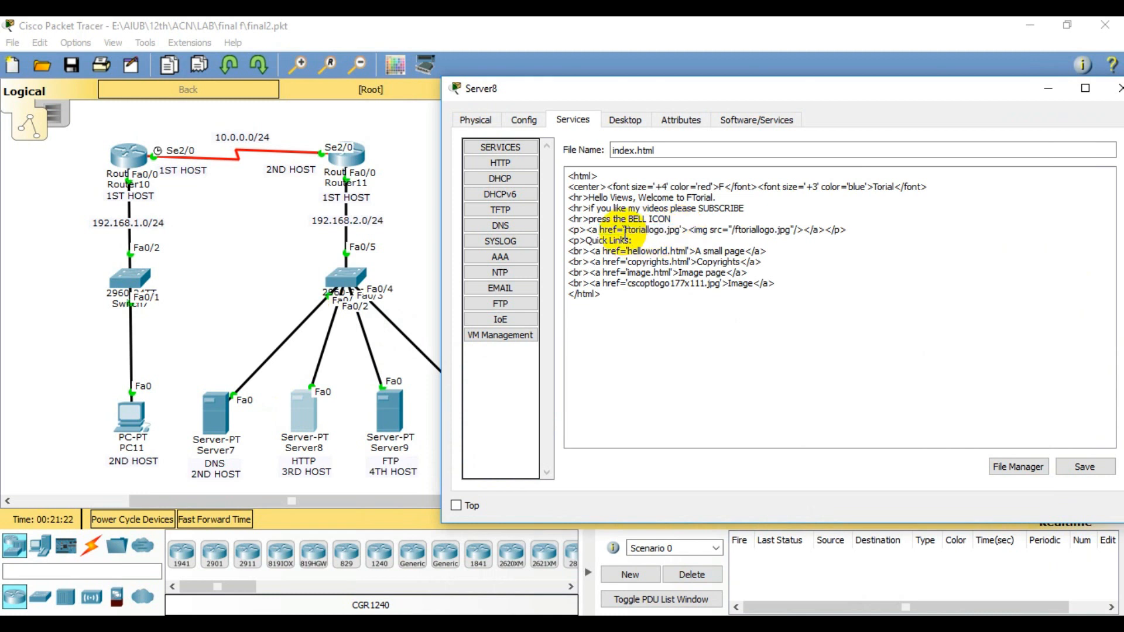
left_click_drag(625, 230, 683, 234)
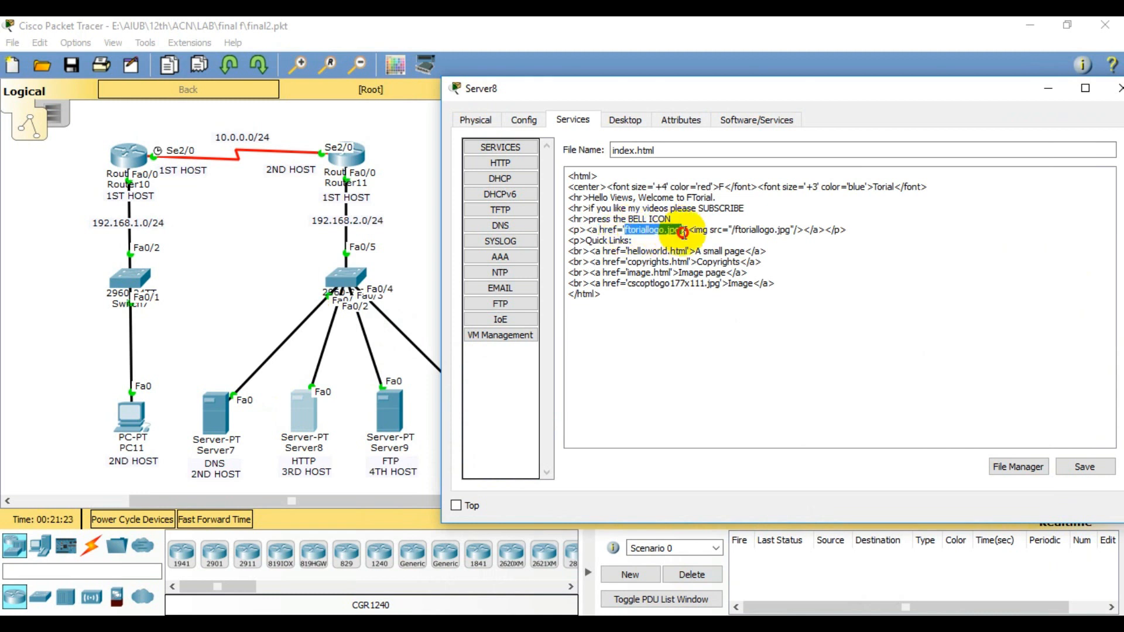
left_click(720, 233)
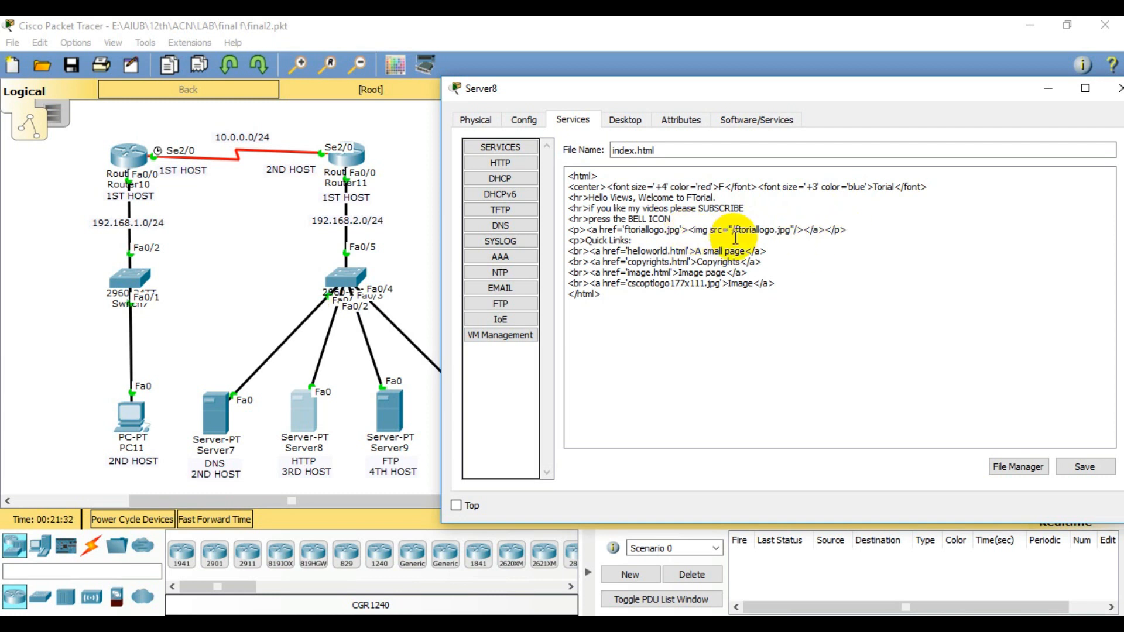
left_click(794, 250)
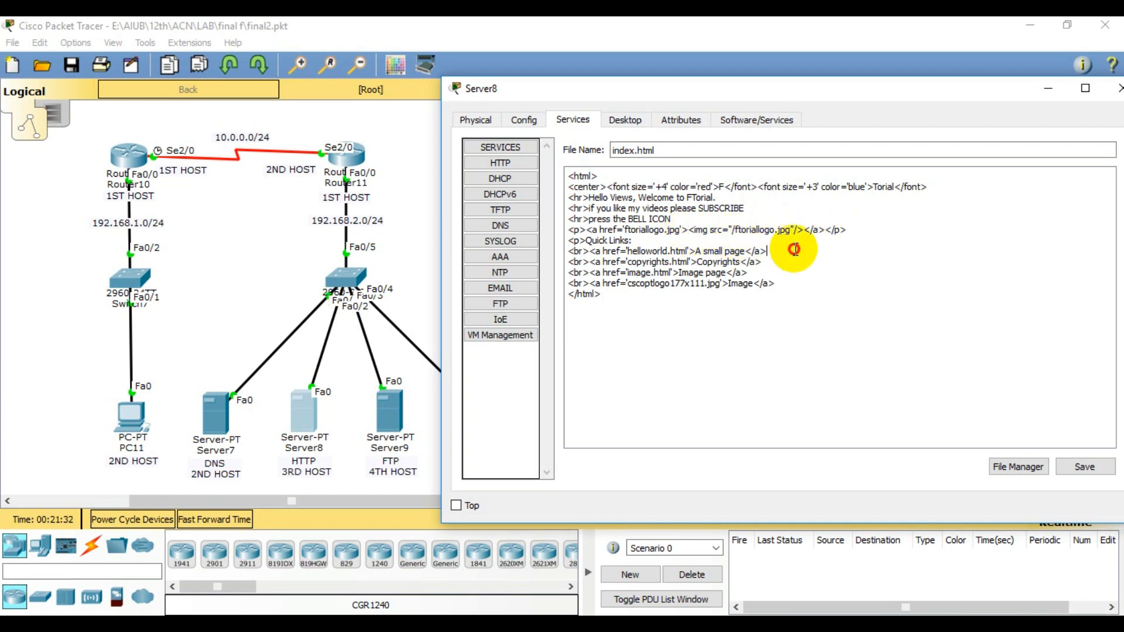
Step: Save Server8's index.html again, overwriting the existing file, and view the logo image on the page in PC11's web browser
left_click(1091, 466)
left_click(825, 328)
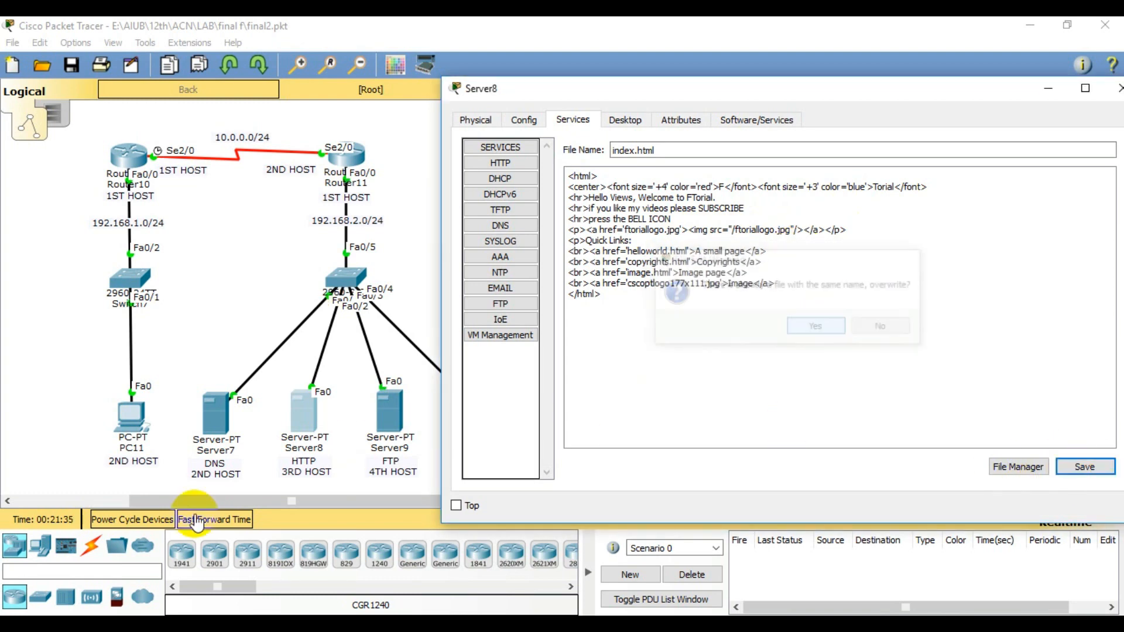
left_click(140, 395)
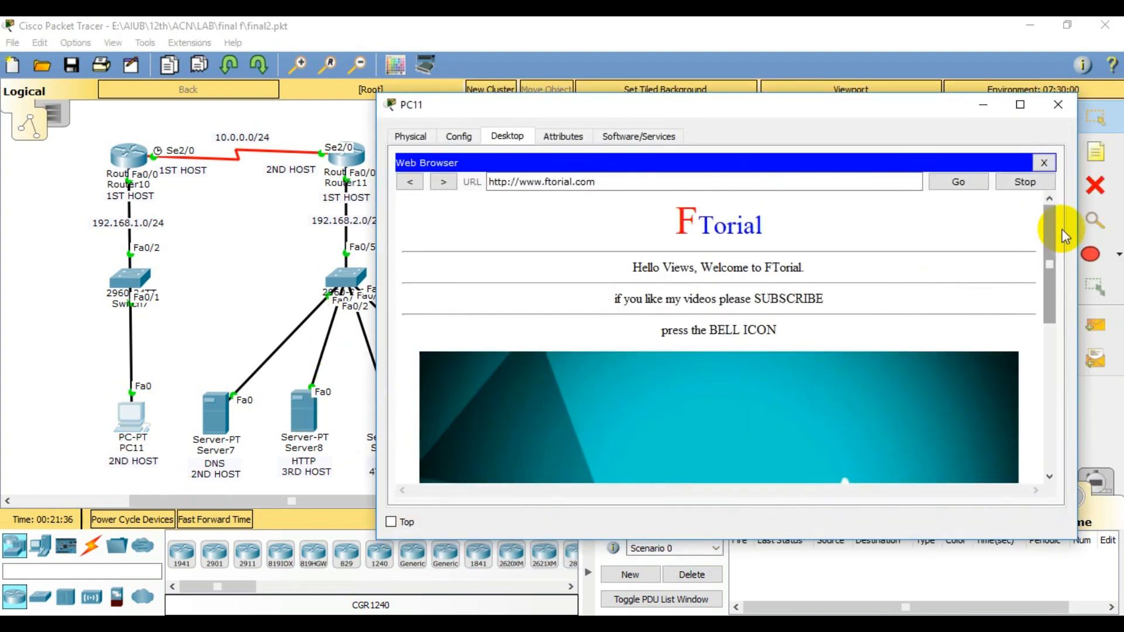
left_click_drag(1055, 238, 1057, 325)
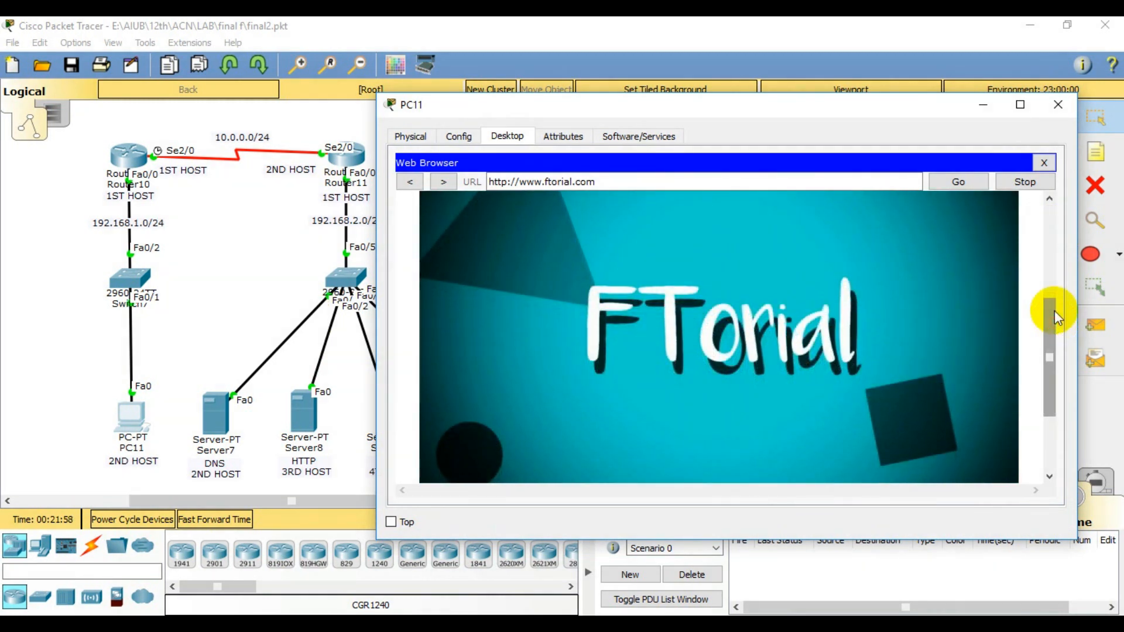